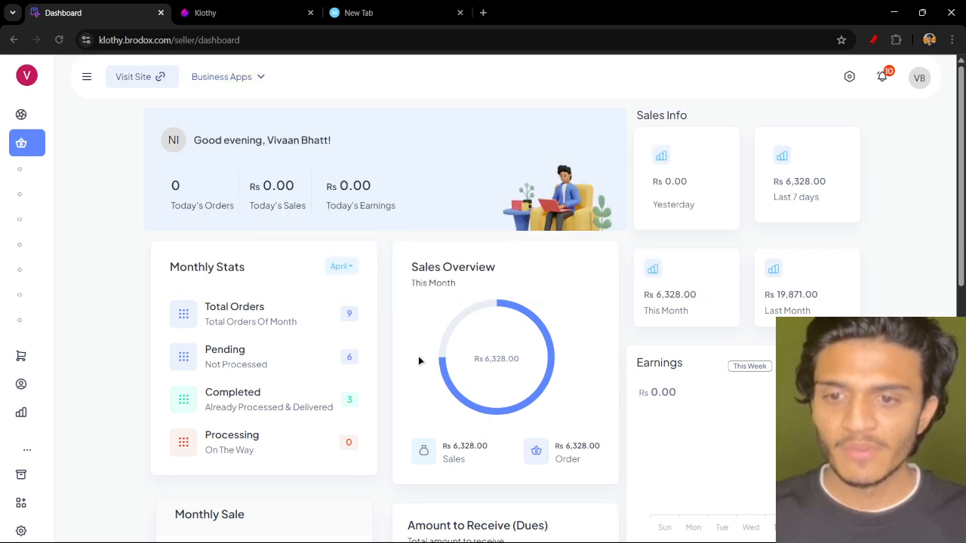
# Open the form for creating a new product in the seller dashboard.
pyautogui.moveTo(50, 166)
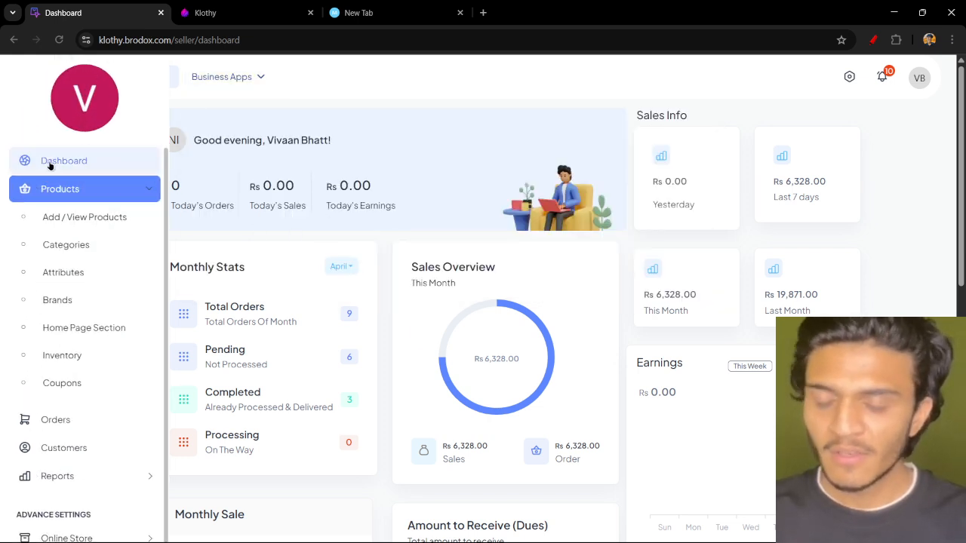
pyautogui.click(81, 190)
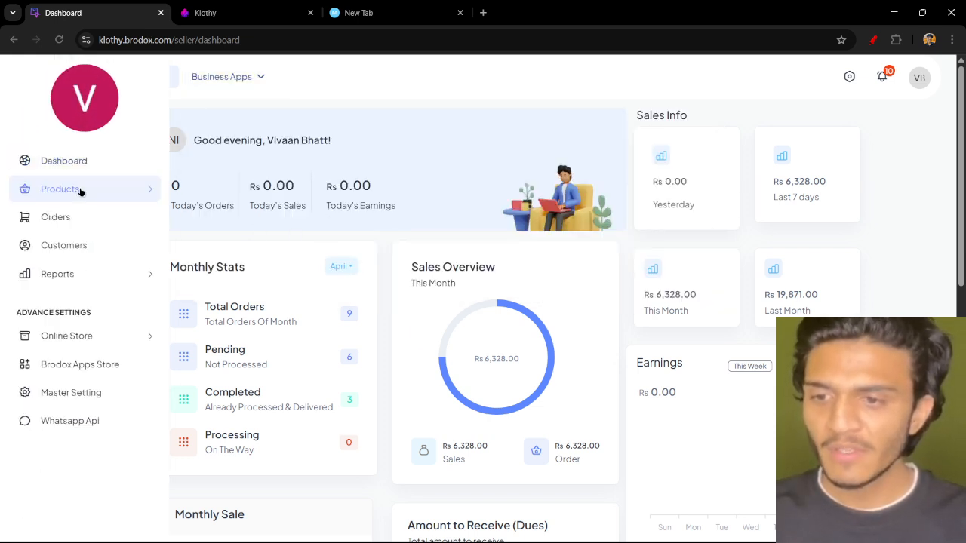
pyautogui.click(82, 190)
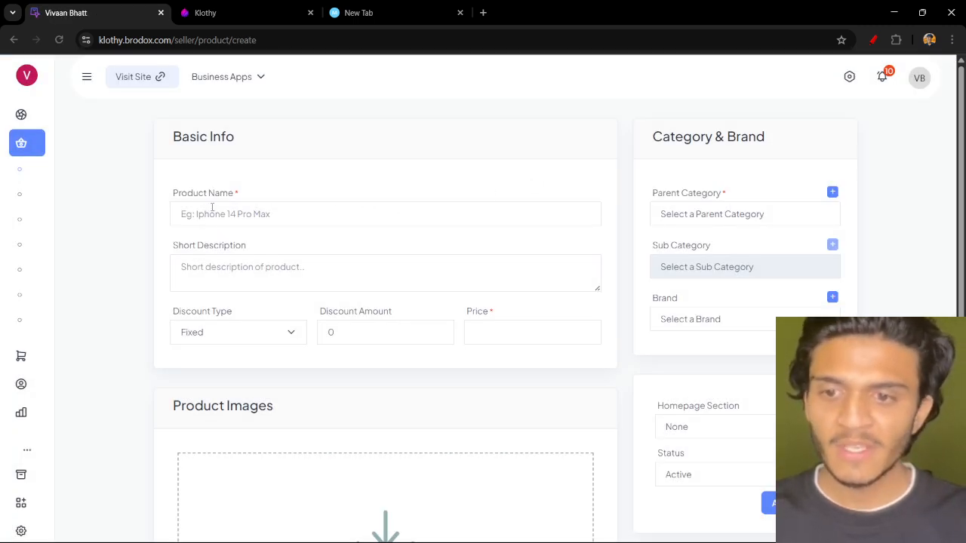
# Enter "Youth Club Graphic Layered Long Sleeves T-Shirt" as product name and short description, with price 2000 and a fixed discount of 500.
pyautogui.click(230, 214)
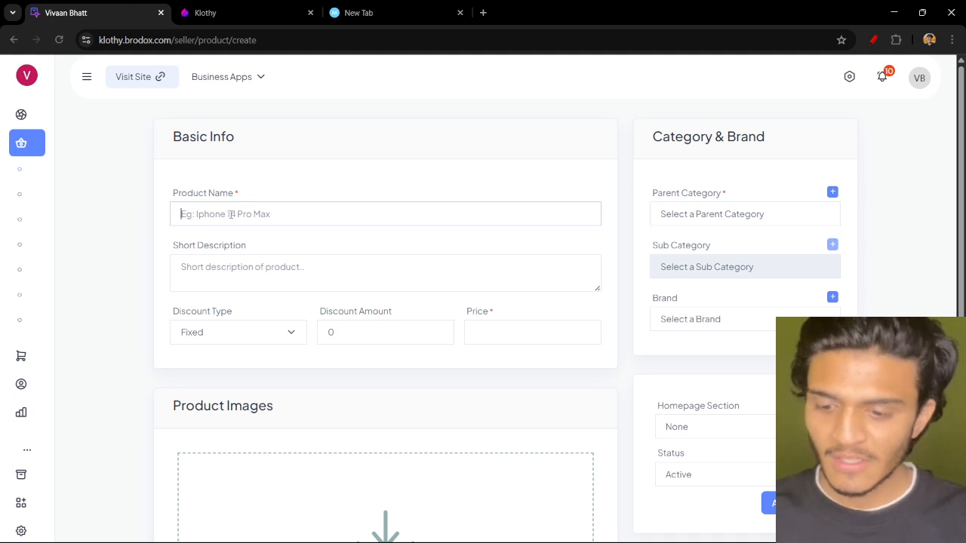
pyautogui.write('Youth Club Graphic Layered Long Sleeves T-Shirt')
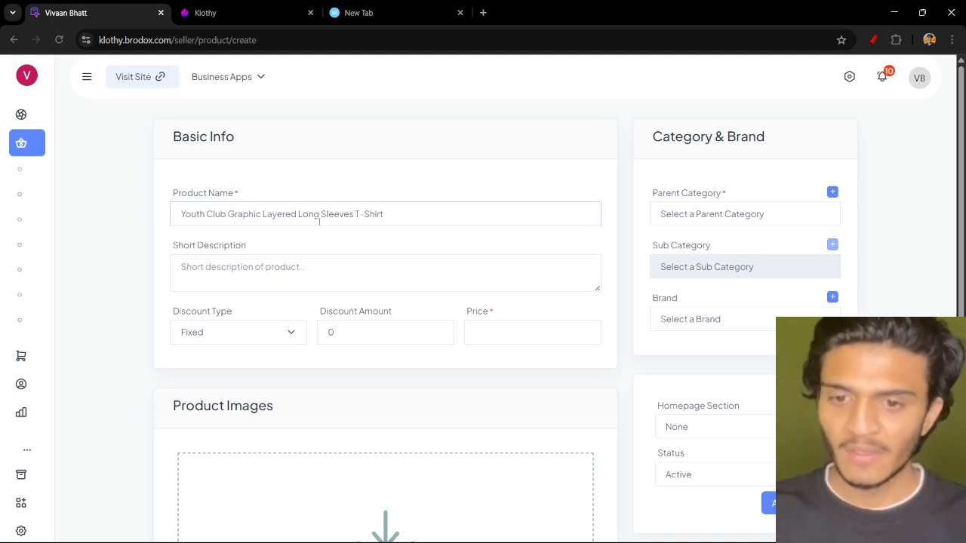
pyautogui.click(243, 271)
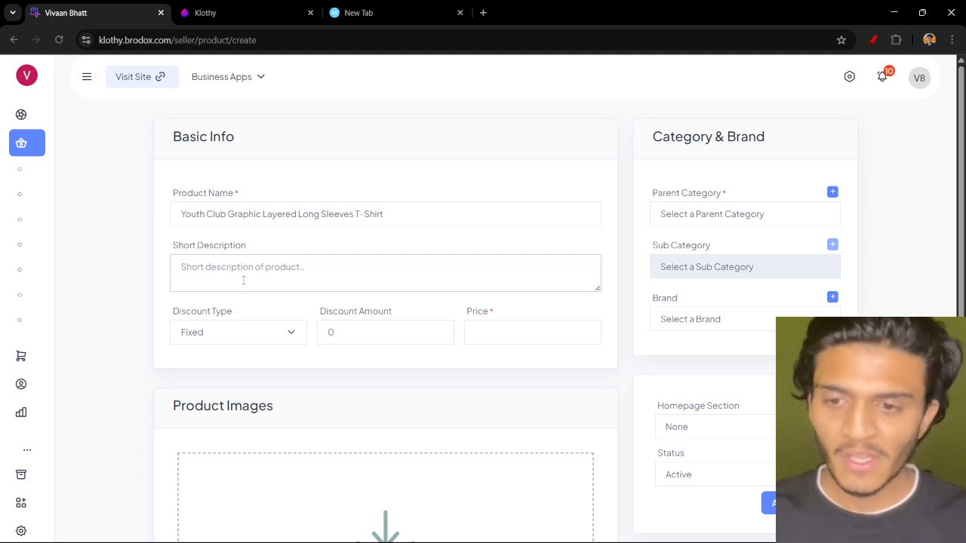
pyautogui.write('Youth Club Graphic Layered Long Sleeves T-Shirt')
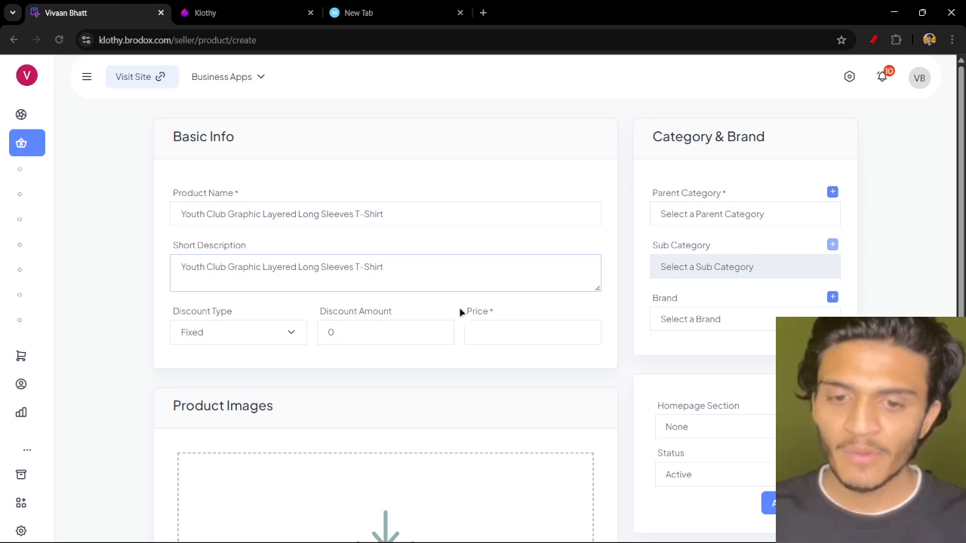
pyautogui.click(478, 328)
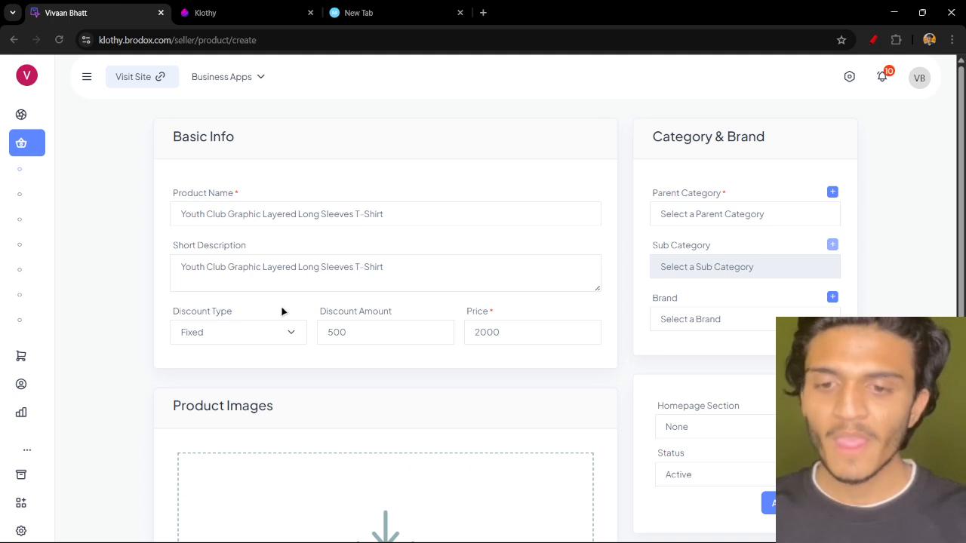
# Upload the long-sleeve T-shirt picture Image.jpg as the product image, skipping the crop.
pyautogui.scroll(-3, 434, 296)
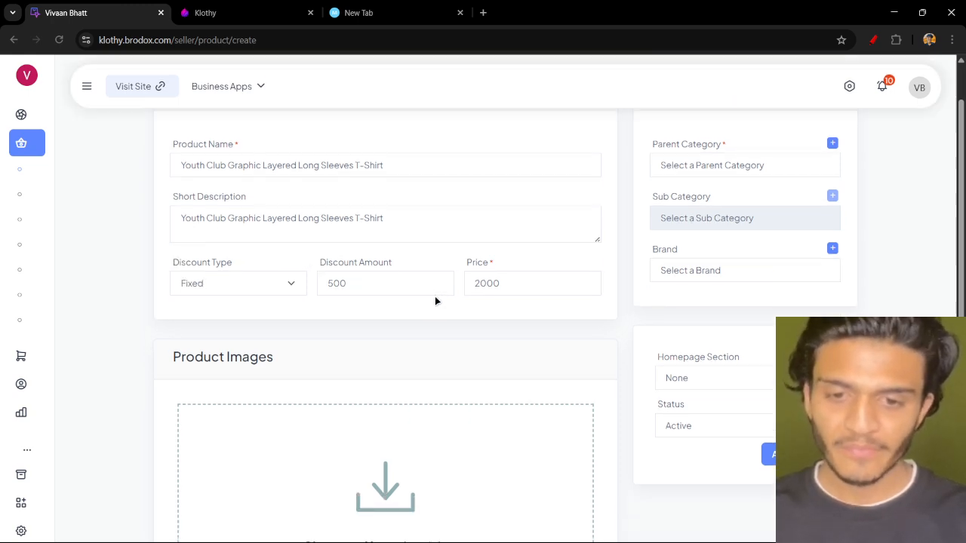
pyautogui.click(364, 334)
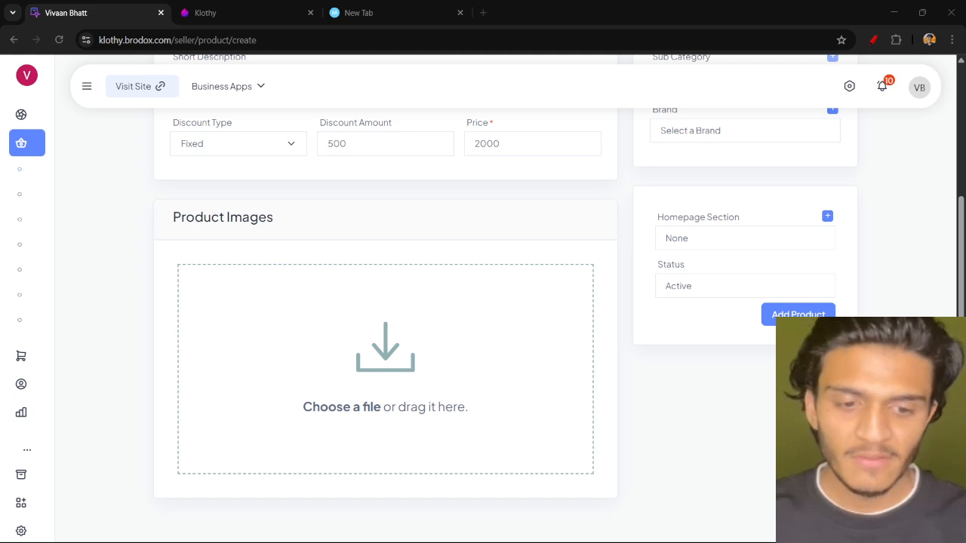
pyautogui.click(765, 479)
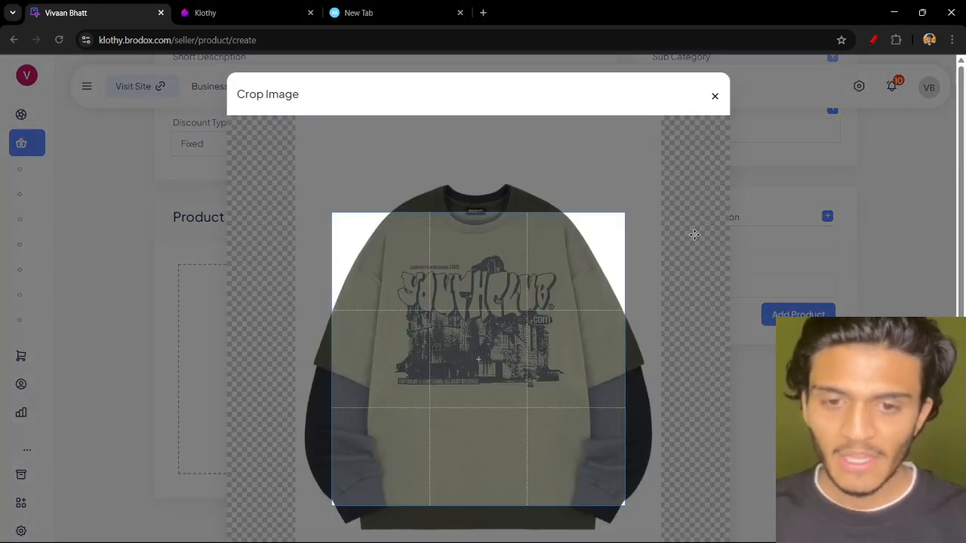
pyautogui.scroll(-2, 572, 295)
pyautogui.scroll(-3, 801, 248)
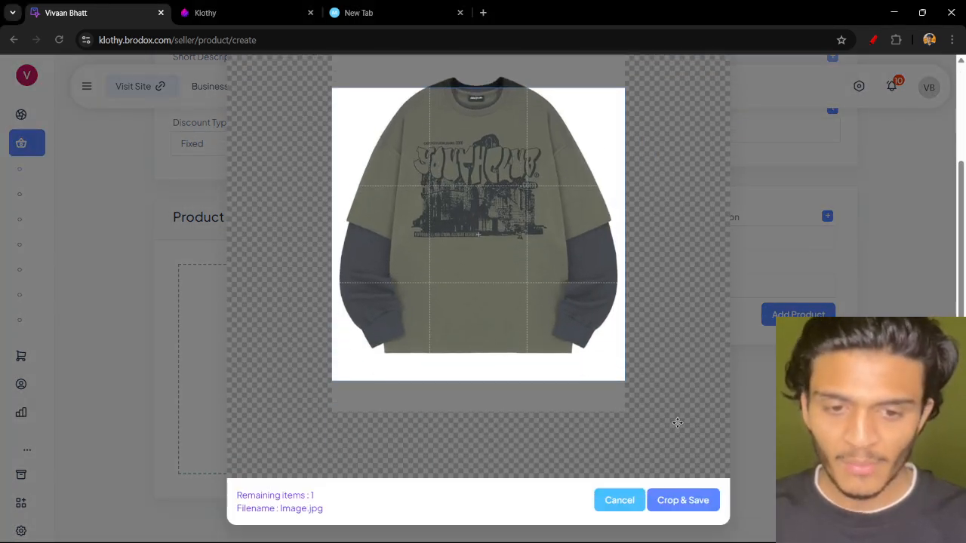
pyautogui.click(626, 504)
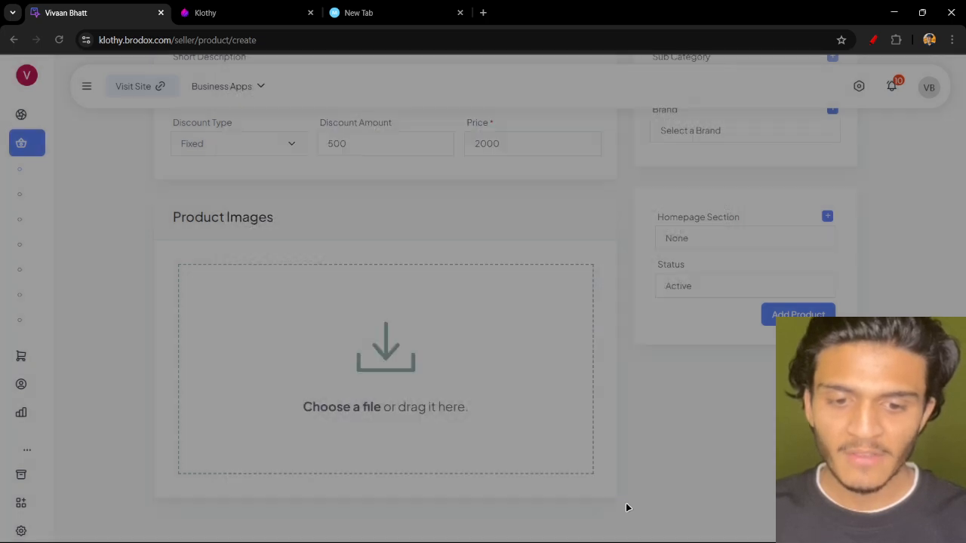
pyautogui.scroll(-2, 551, 415)
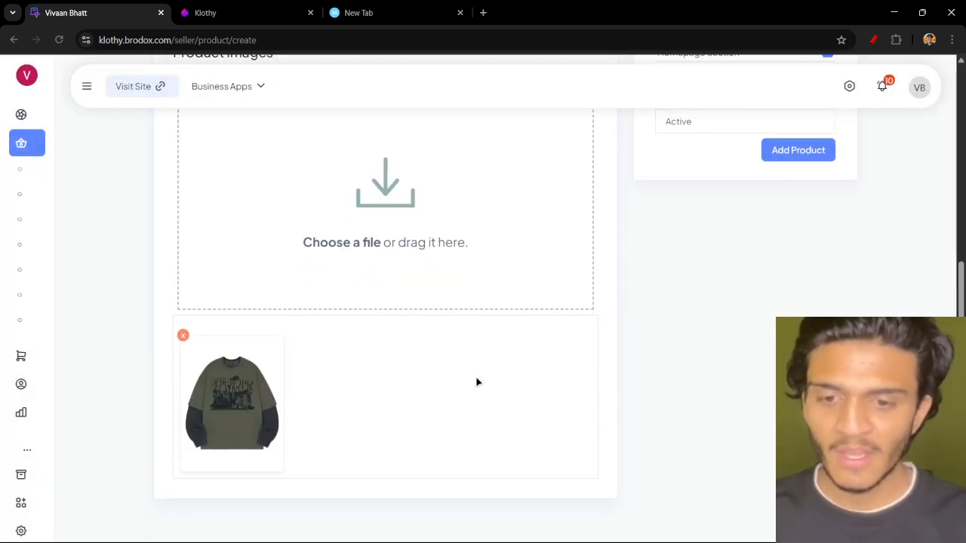
# Set the product's parent category to Clothing.
pyautogui.scroll(2, 547, 368)
pyautogui.scroll(2, 548, 369)
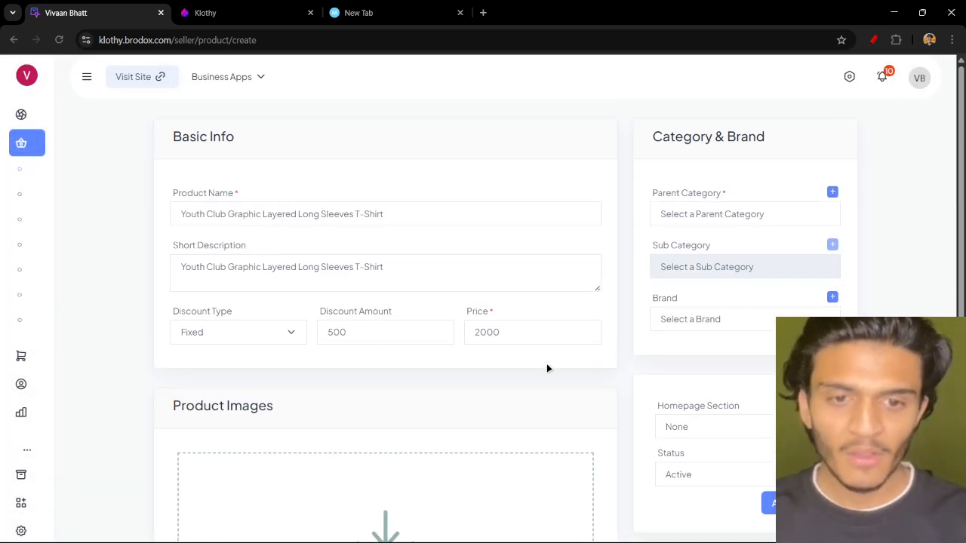
pyautogui.click(688, 216)
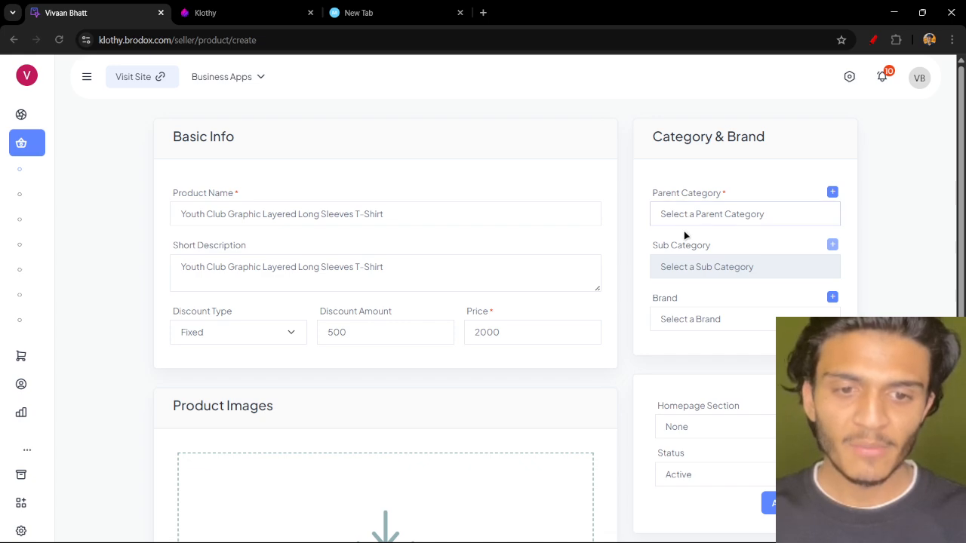
pyautogui.click(681, 251)
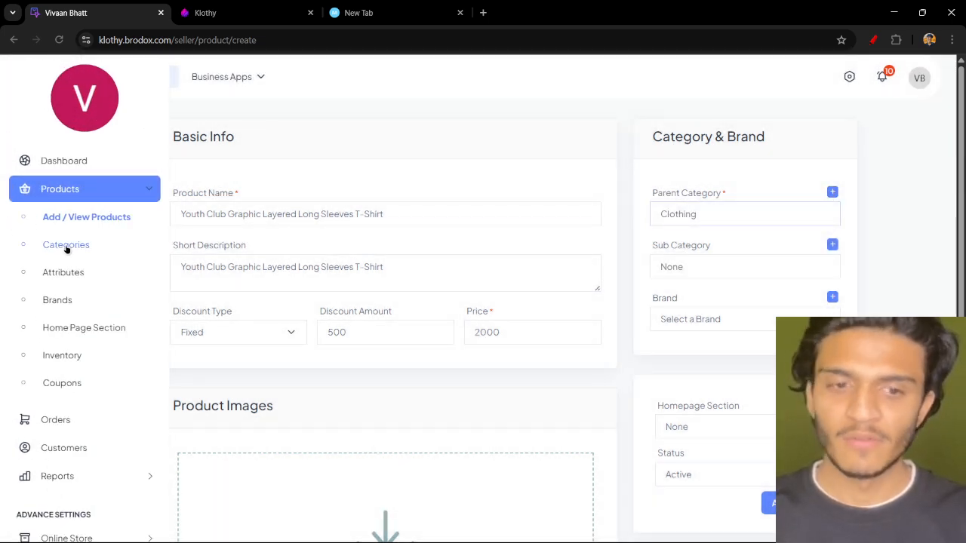
# View the forms for adding a parent category and a sub category, closing each without adding anything.
pyautogui.click(831, 191)
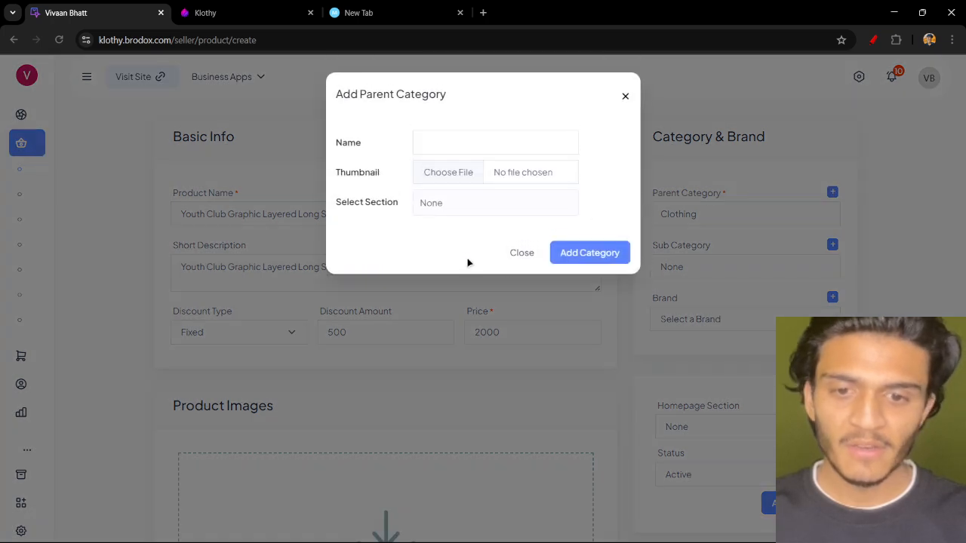
pyautogui.click(517, 257)
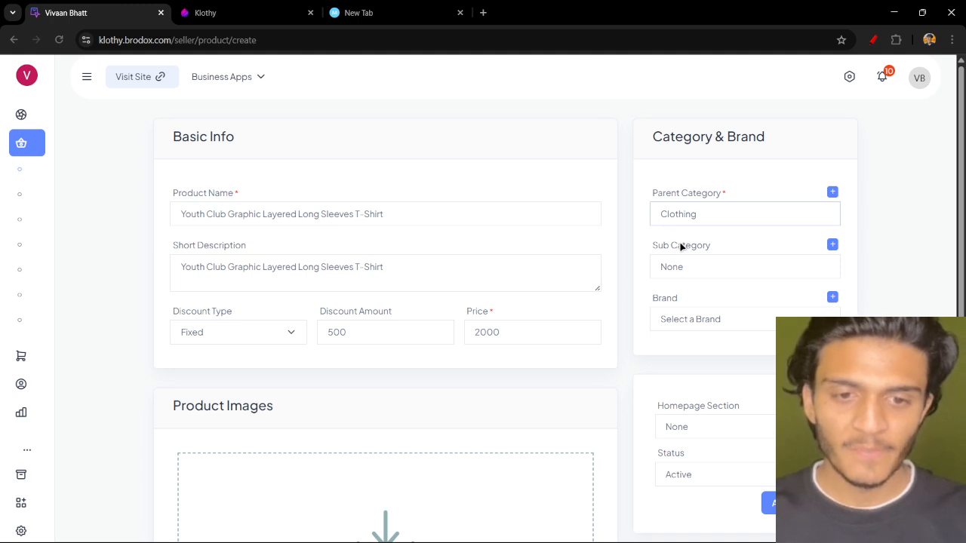
pyautogui.click(831, 244)
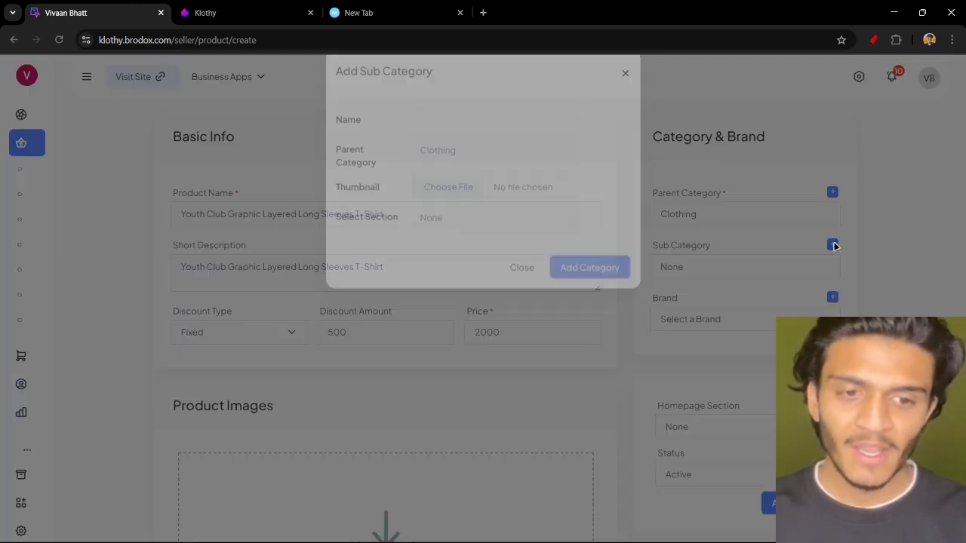
pyautogui.click(520, 290)
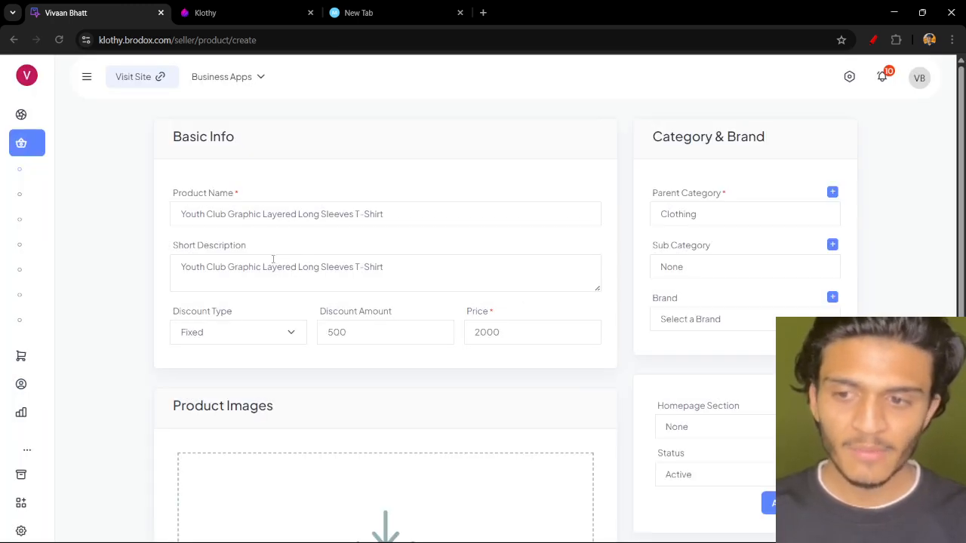
# Set the product's sub category to Men's Wear and its brand to Klothy.
pyautogui.moveTo(45, 249)
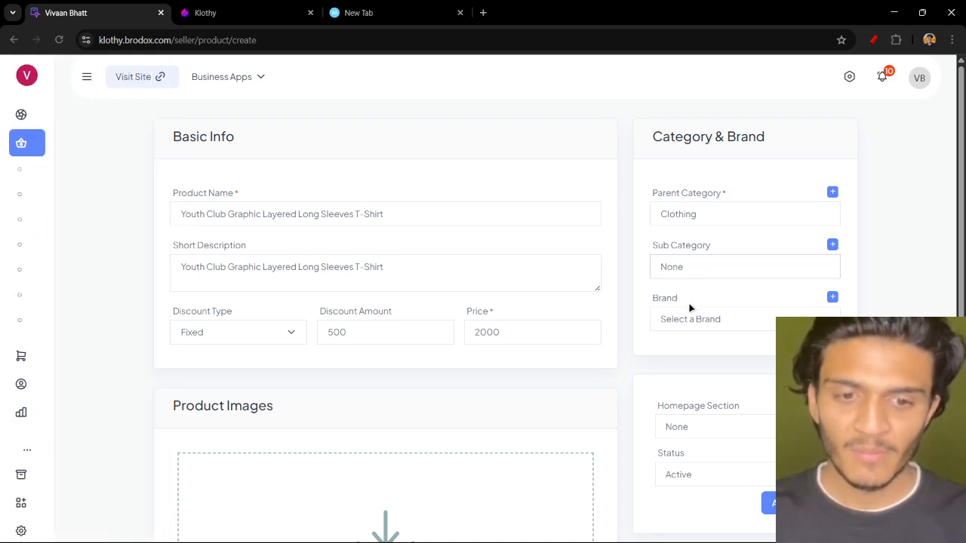
pyautogui.click(674, 319)
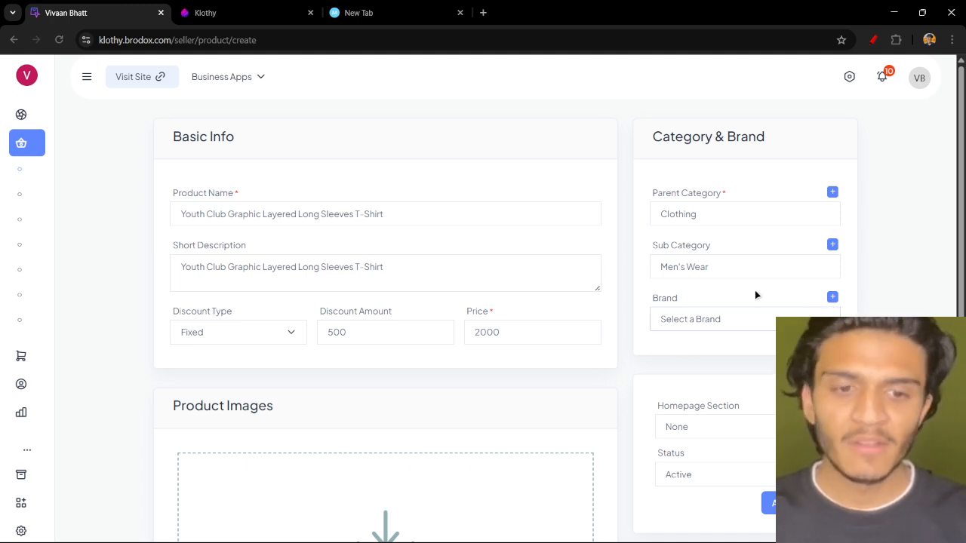
pyautogui.click(832, 297)
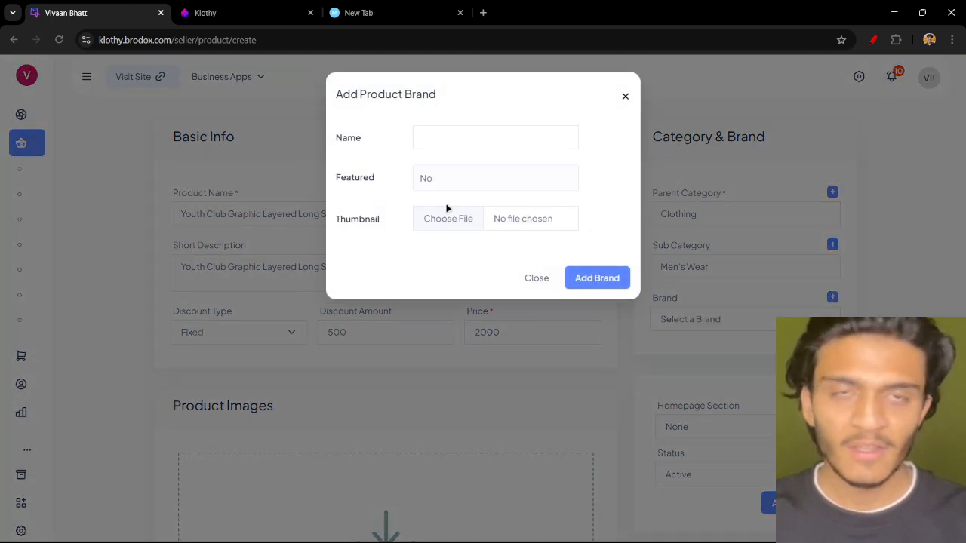
pyautogui.click(533, 278)
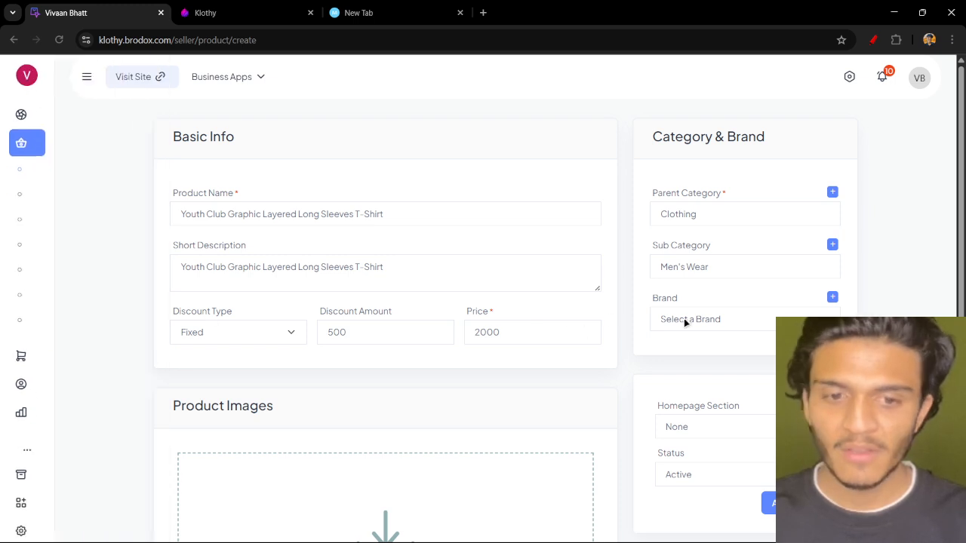
pyautogui.scroll(-3, 681, 361)
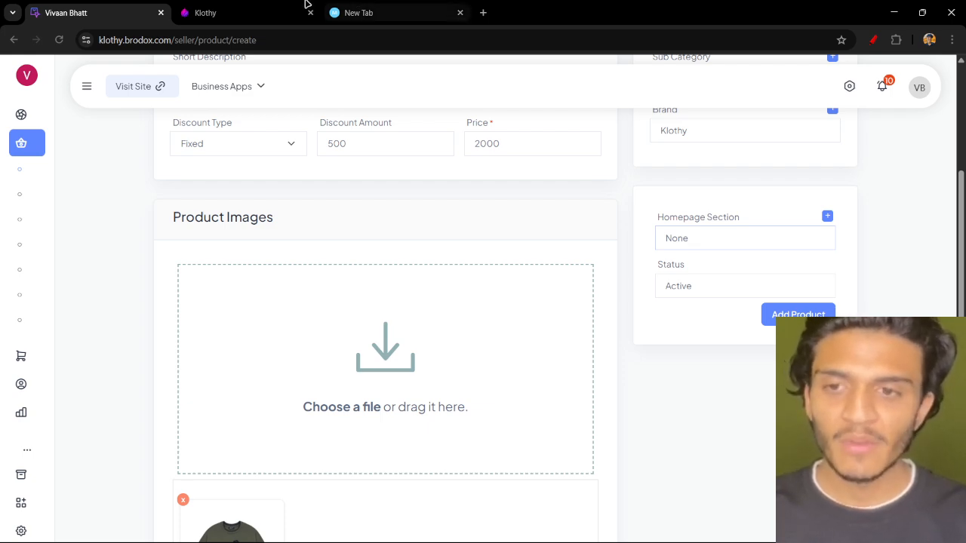
# Switch to the Klothy storefront and examine its homepage product sections, from Rare Collections and Hot to Most Sold and New Arrivals.
pyautogui.click(263, 5)
pyautogui.scroll(-10, 242, 251)
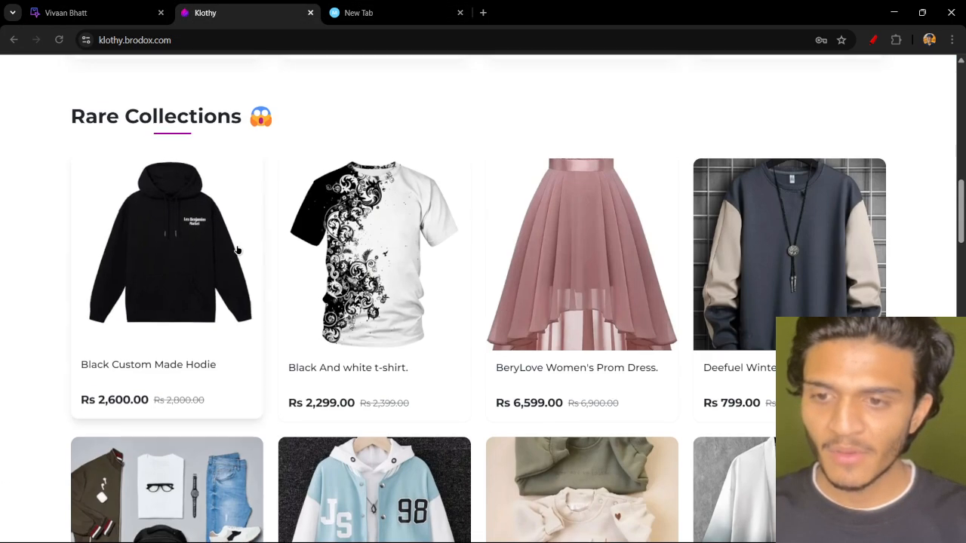
pyautogui.scroll(2, 237, 250)
pyautogui.moveTo(71, 239); pyautogui.dragTo(270, 241)
pyautogui.click(269, 242)
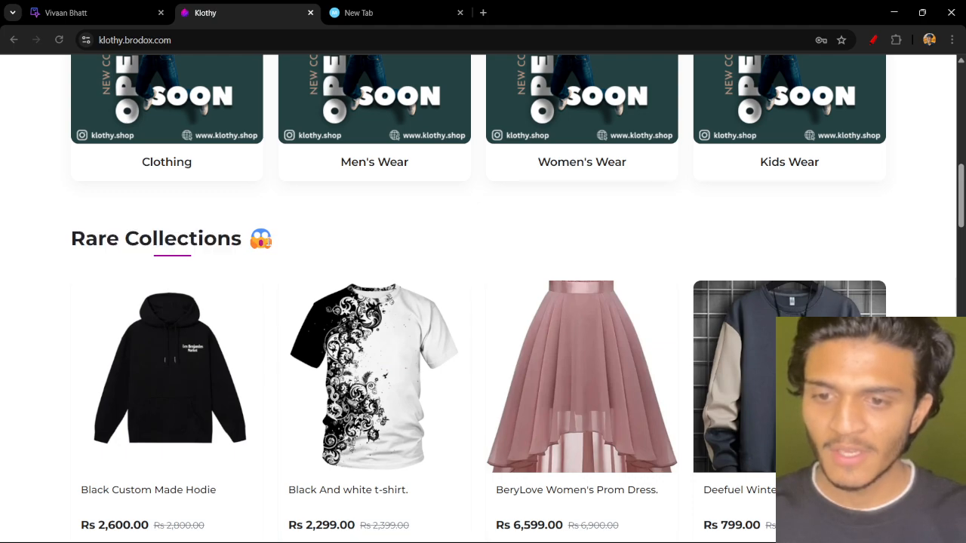
pyautogui.scroll(-10, 268, 242)
pyautogui.scroll(-5, 69, 254)
pyautogui.moveTo(69, 255); pyautogui.dragTo(198, 272)
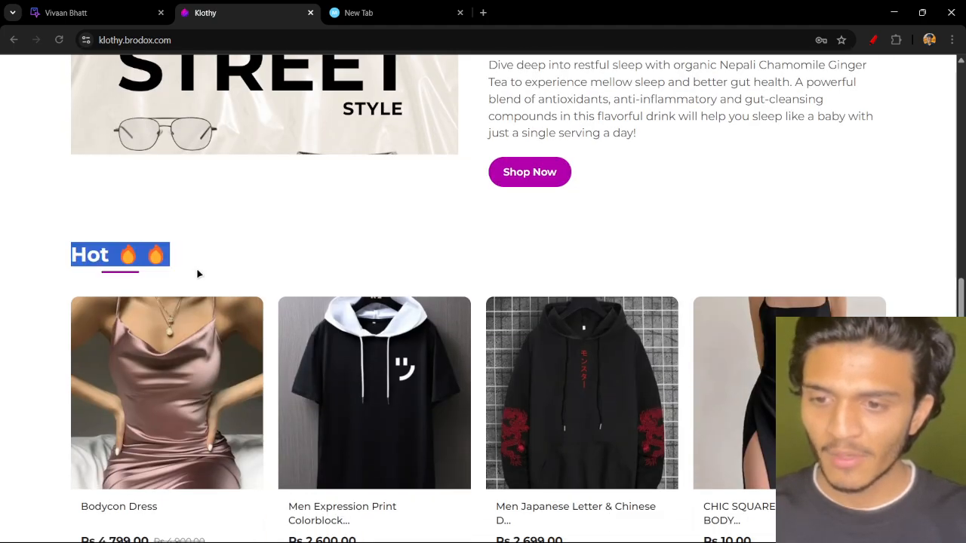
pyautogui.click(198, 271)
pyautogui.scroll(-4, 198, 273)
pyautogui.scroll(-5, 198, 273)
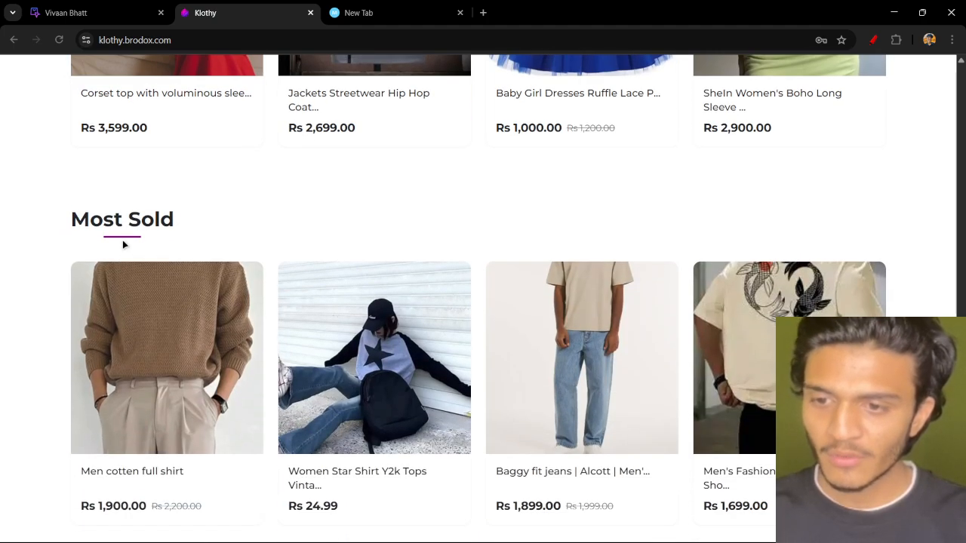
pyautogui.scroll(-6, 233, 237)
pyautogui.scroll(1, 189, 222)
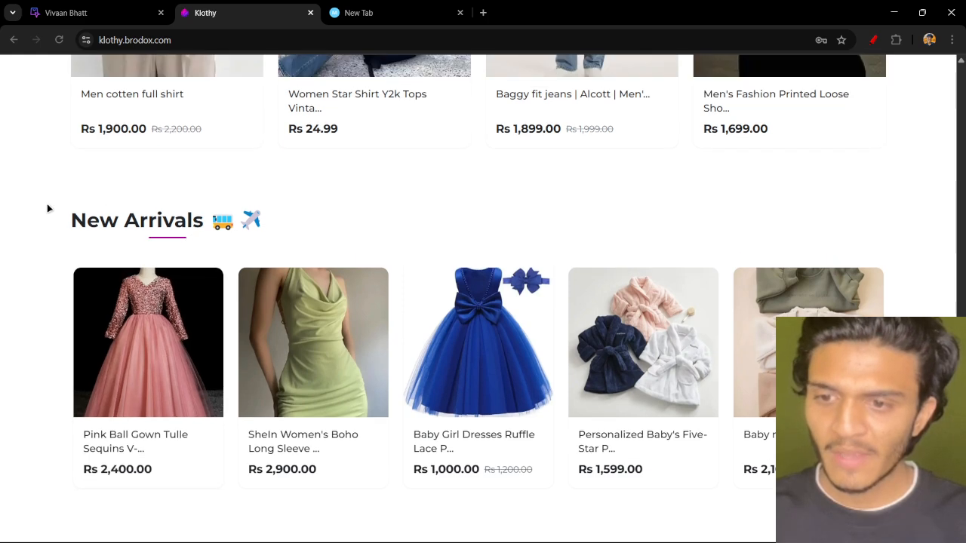
pyautogui.moveTo(48, 212); pyautogui.dragTo(425, 215)
pyautogui.click(425, 215)
# Return to the product creation form and assign the product to the Most Sold homepage section.
pyautogui.click(108, 9)
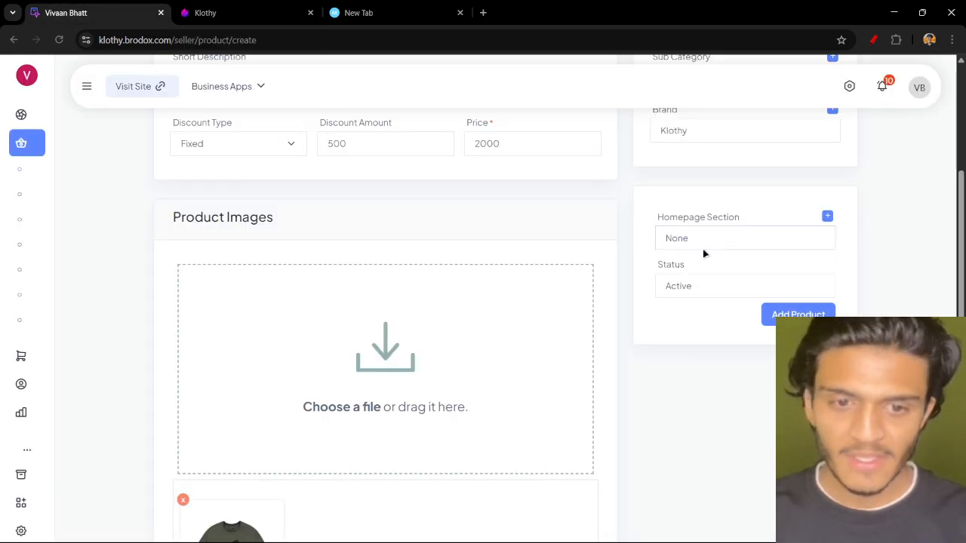
pyautogui.click(827, 216)
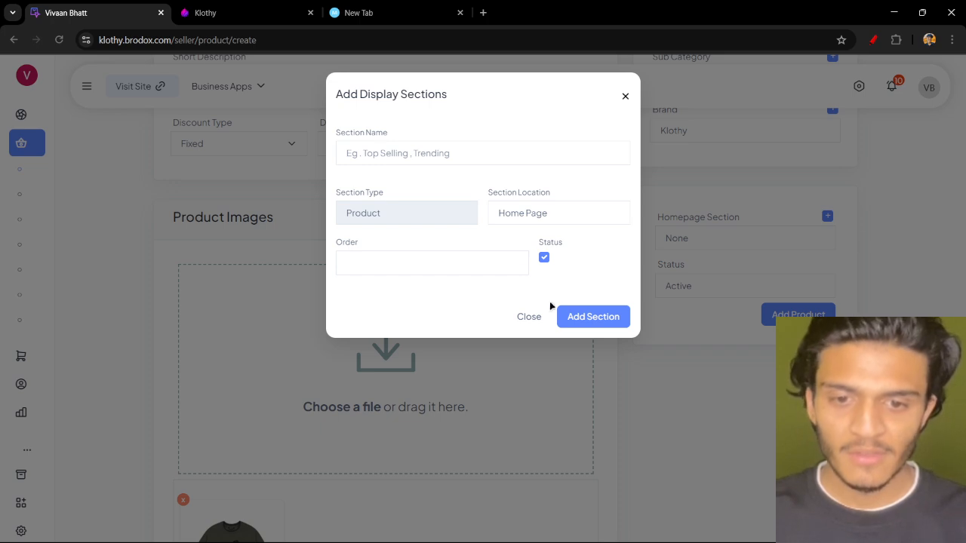
pyautogui.click(523, 315)
pyautogui.moveTo(59, 261)
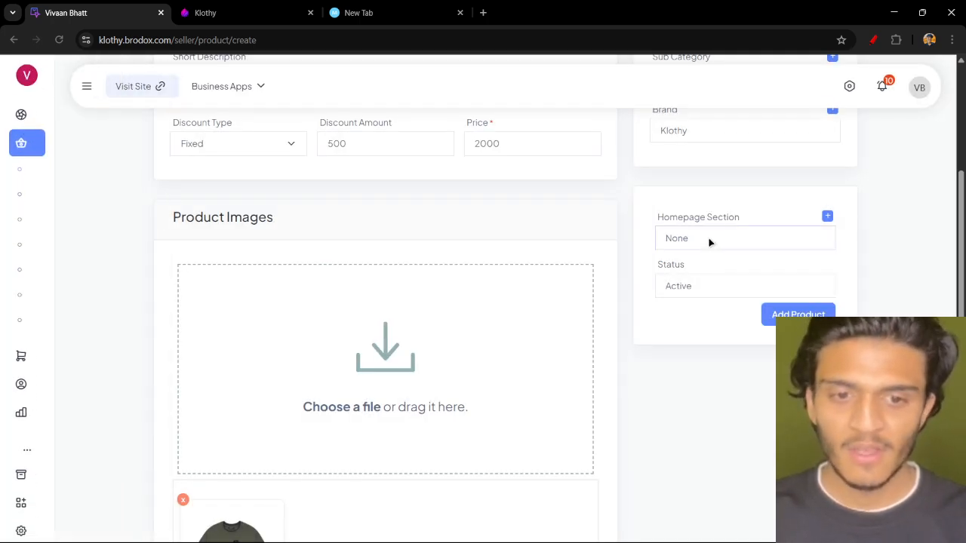
pyautogui.click(690, 307)
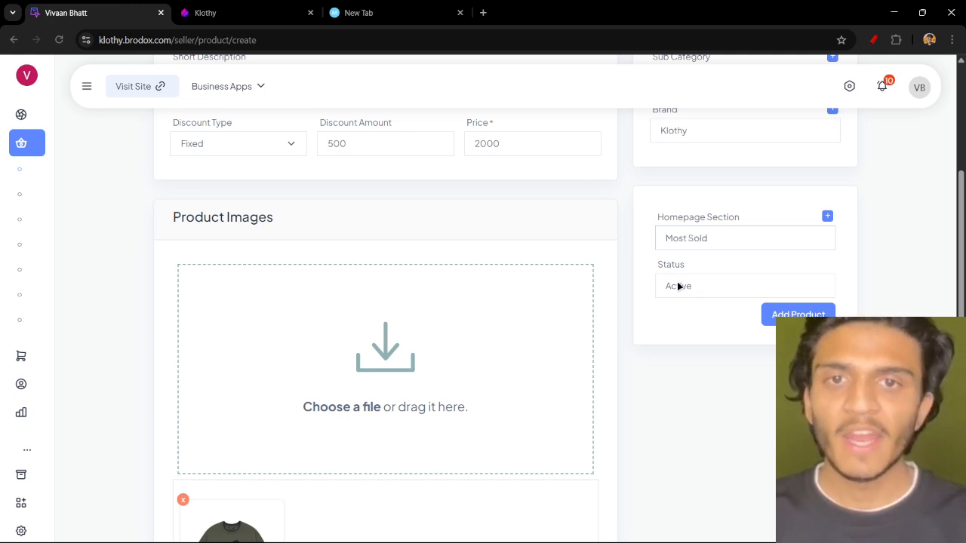
# Keep the product's status Active, add the product, and review the details on its edit page.
pyautogui.click(678, 285)
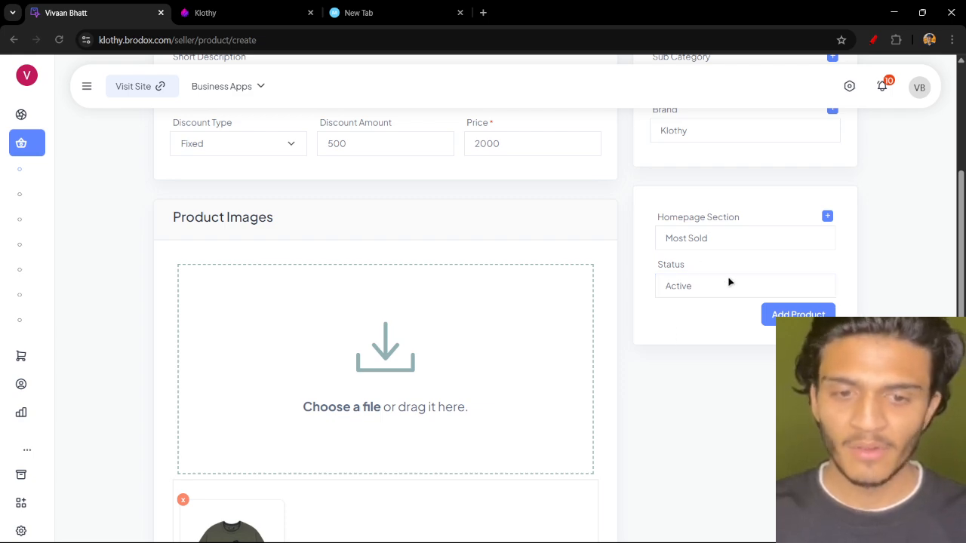
pyautogui.click(774, 320)
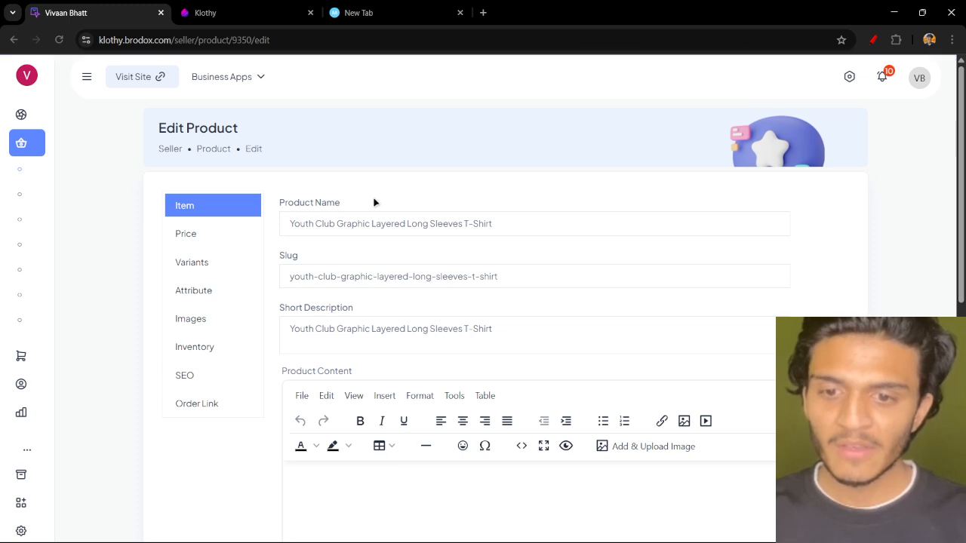
pyautogui.scroll(-4, 372, 201)
pyautogui.scroll(-2, 373, 200)
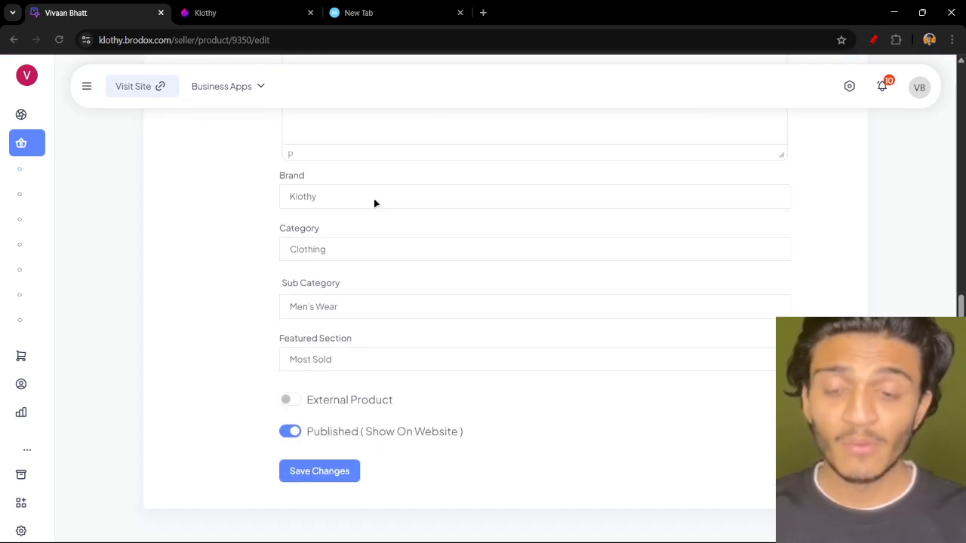
pyautogui.scroll(6, 373, 202)
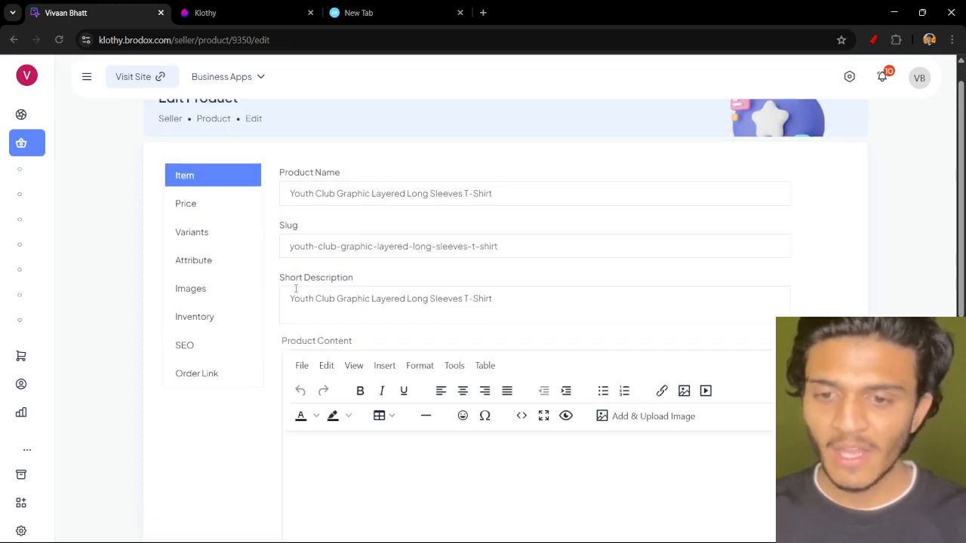
# Fill the product content with "Youth Club Graphic Layered Long Sleeves T-Shirt" repeated nine times and save the item changes.
pyautogui.moveTo(279, 279); pyautogui.dragTo(371, 282)
pyautogui.click(357, 289)
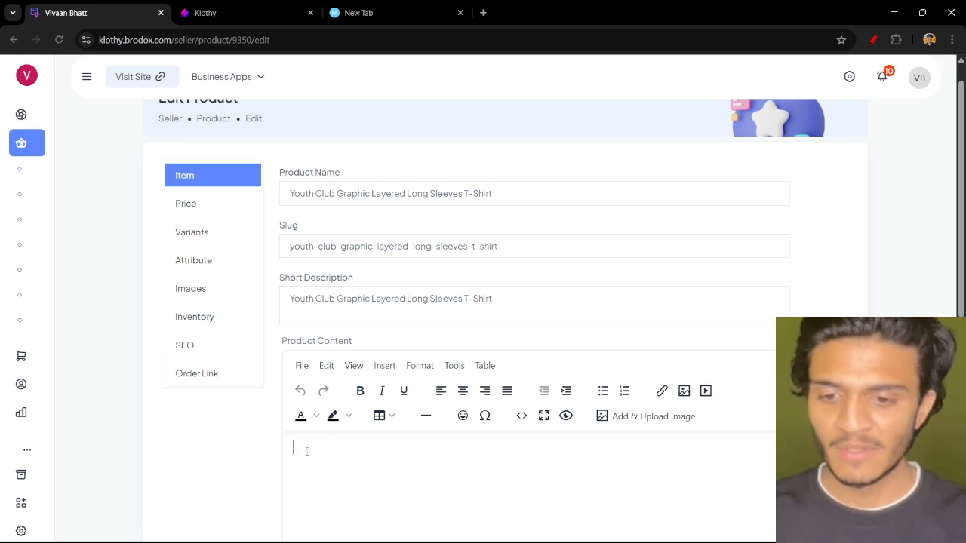
pyautogui.hotkey('ctrl', 'v')
pyautogui.hotkey('ctrl', 'v')
pyautogui.hotkey('ctrl', 'v')
pyautogui.hotkey('ctrl', 'v')
pyautogui.hotkey('ctrl', 'v')
pyautogui.hotkey('ctrl', 'v')
pyautogui.hotkey('ctrl', 'v')
pyautogui.hotkey('ctrl', 'v')
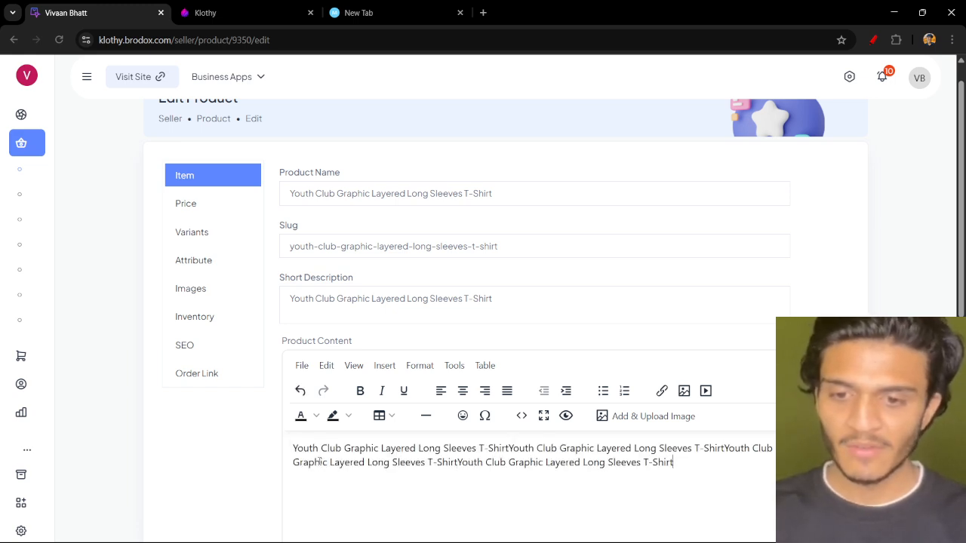
pyautogui.scroll(-4, 329, 463)
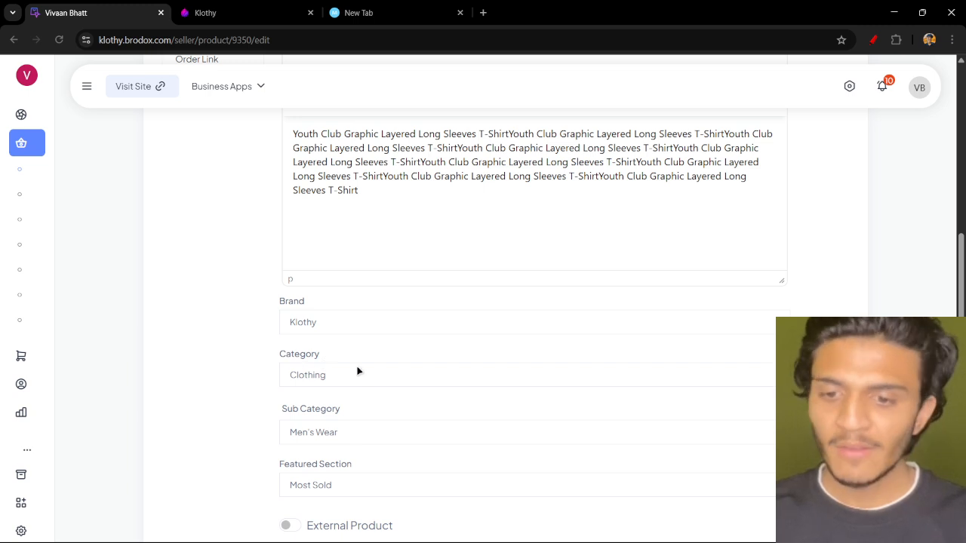
pyautogui.scroll(-2, 354, 419)
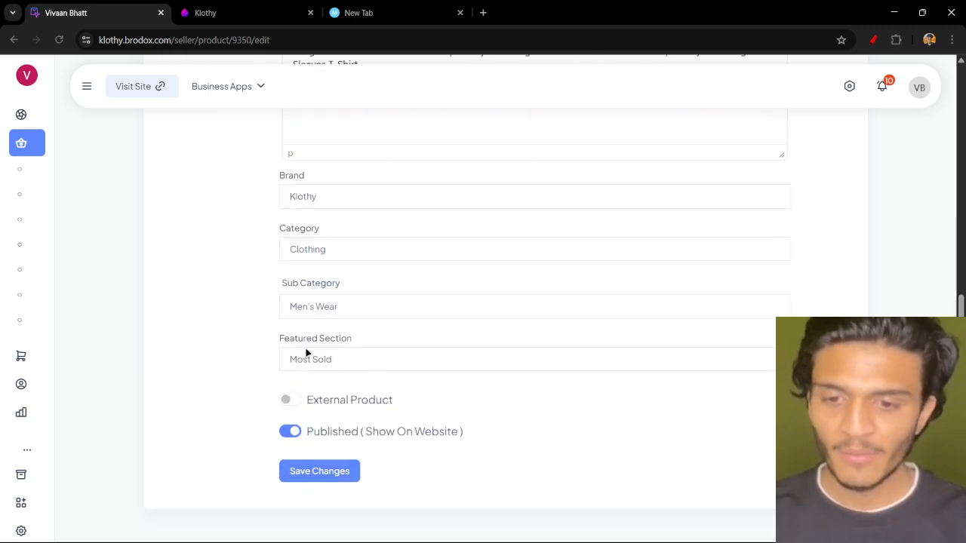
pyautogui.click(339, 469)
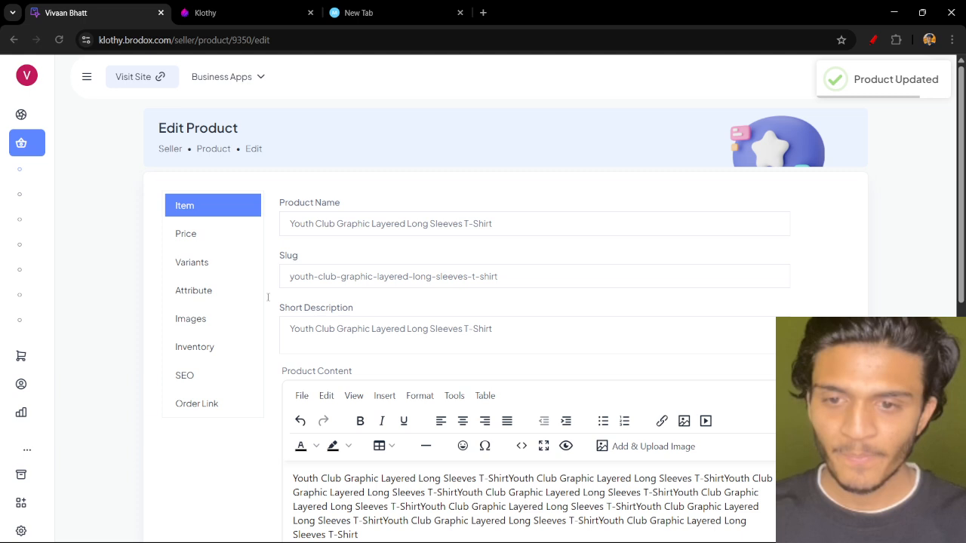
# Set the product's unit price to 1000 and save the price changes.
pyautogui.click(196, 242)
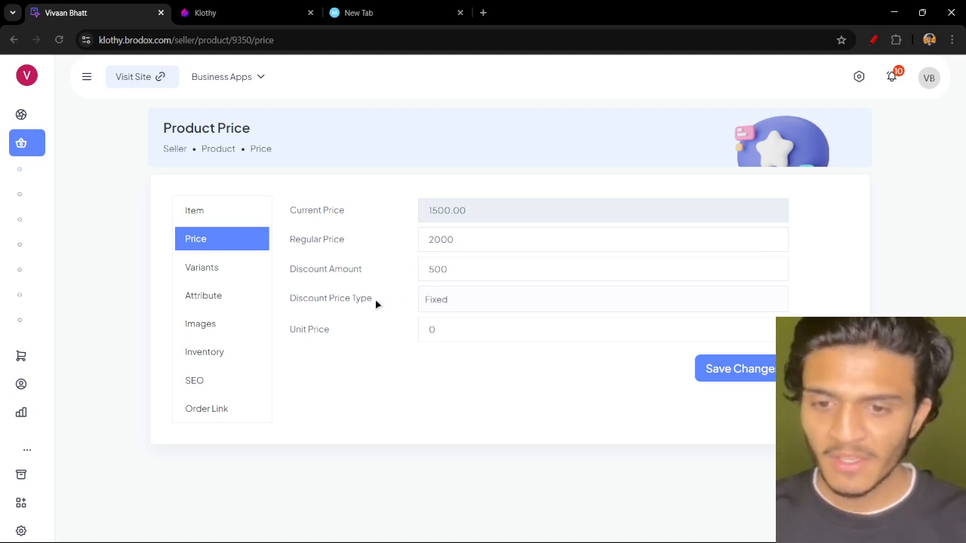
pyautogui.doubleClick(432, 329)
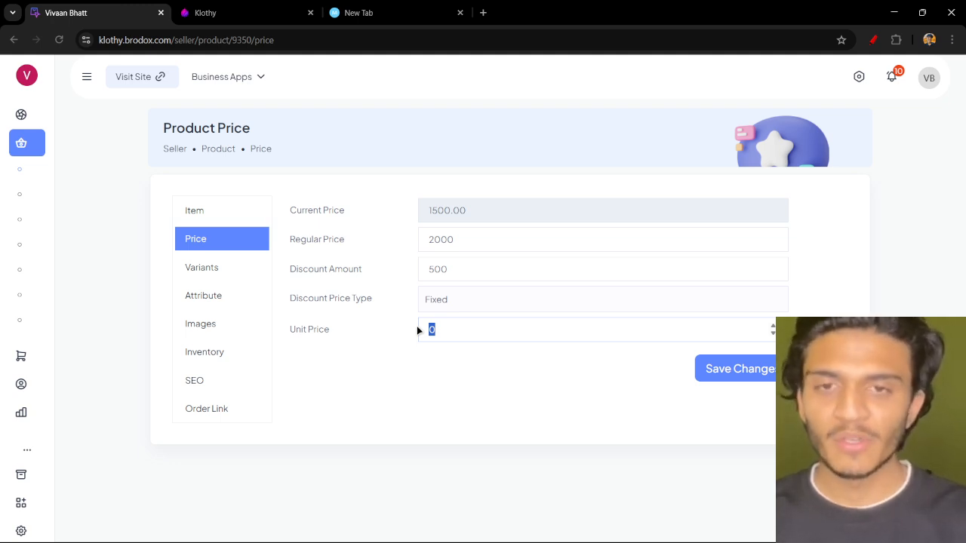
pyautogui.press('BackSpace')
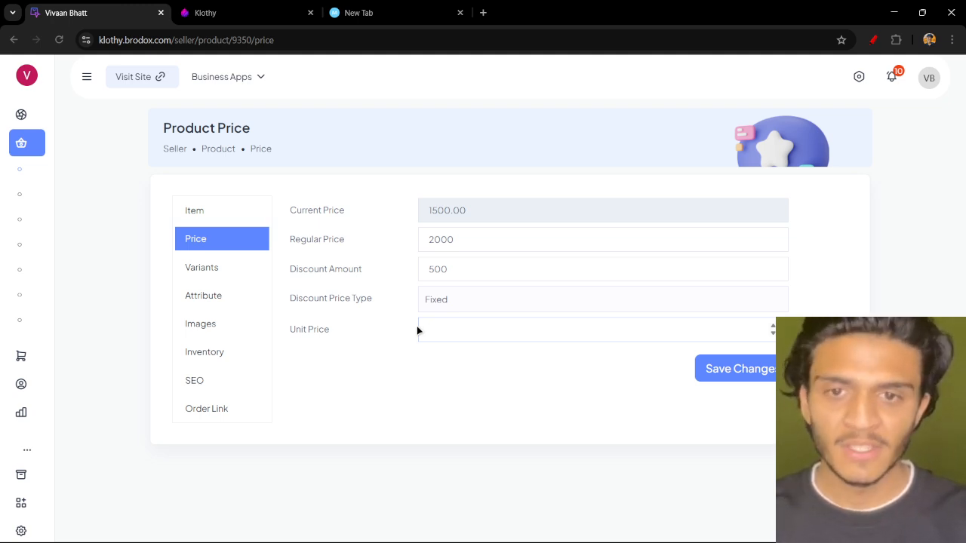
pyautogui.write('1')
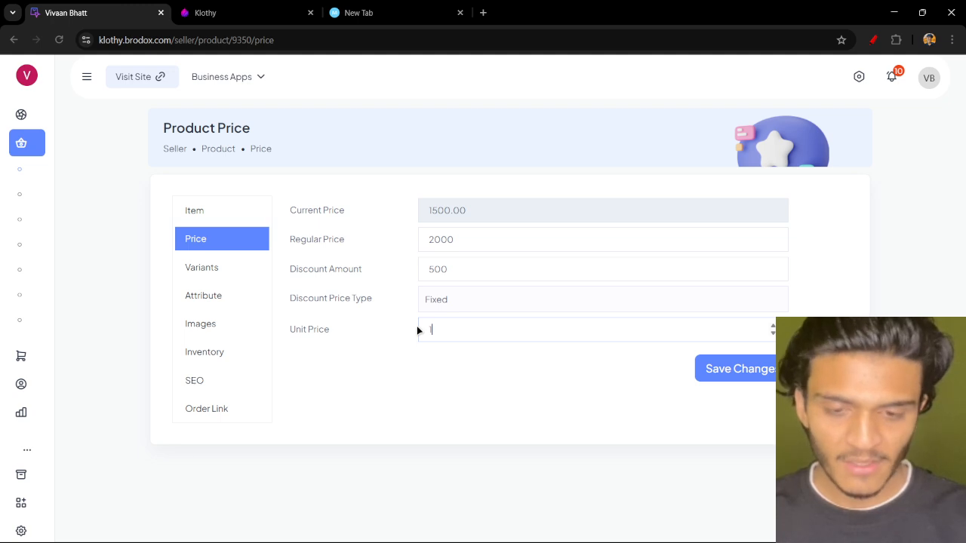
pyautogui.write('000')
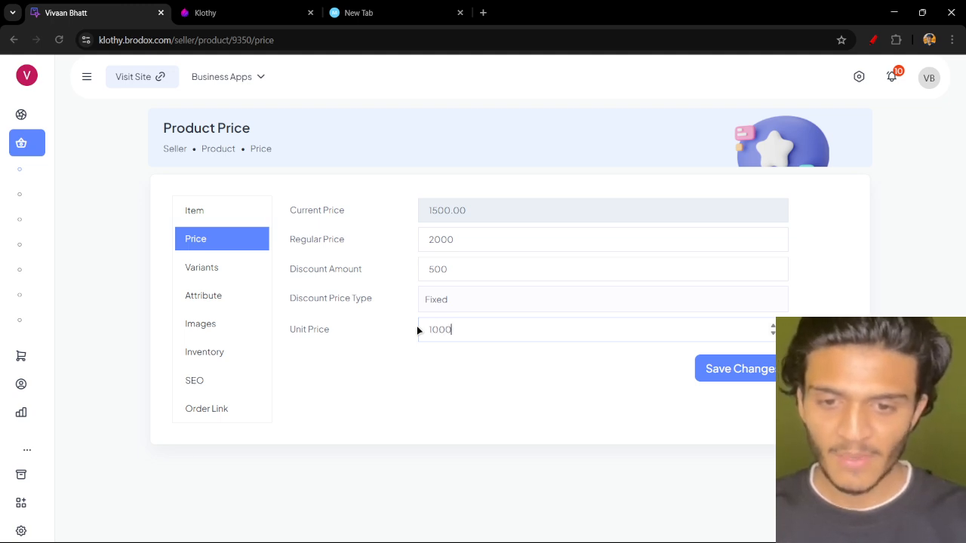
pyautogui.click(716, 383)
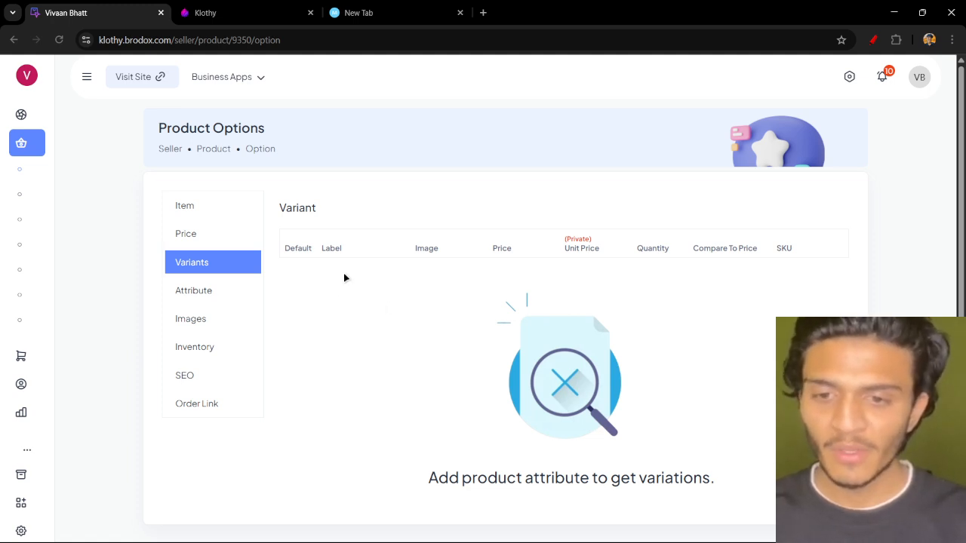
# View the product's attribute settings with a blank attribute row, and its images with the upload area, without saving anything.
pyautogui.click(211, 289)
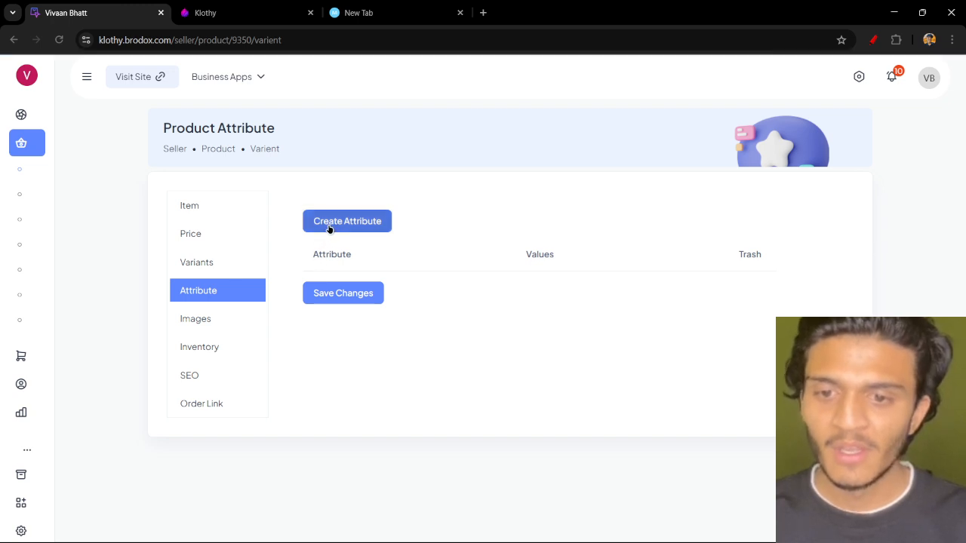
pyautogui.click(381, 230)
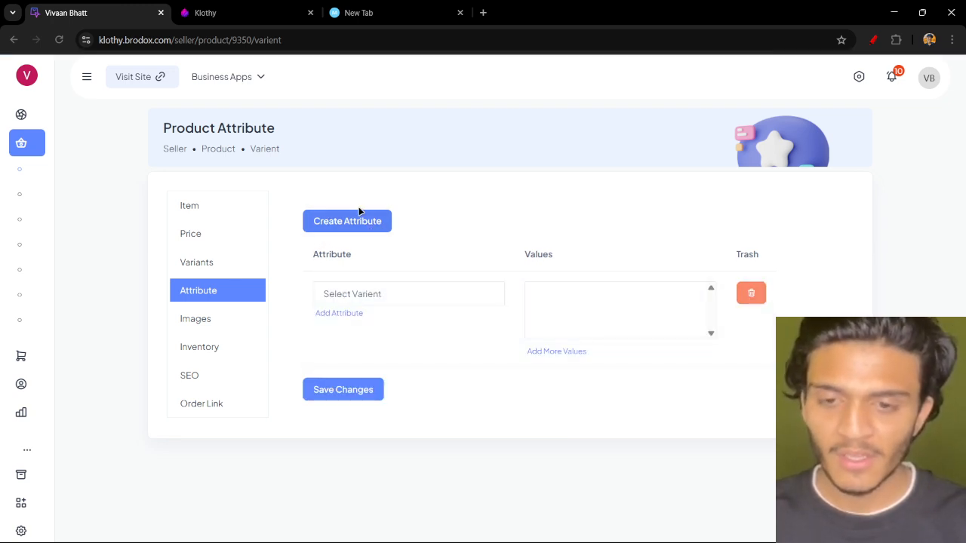
pyautogui.click(202, 320)
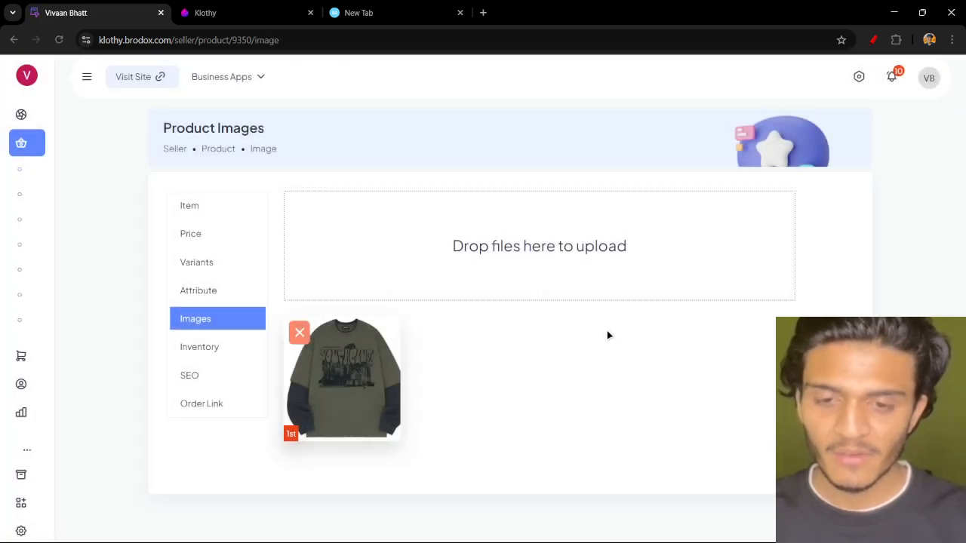
pyautogui.click(454, 270)
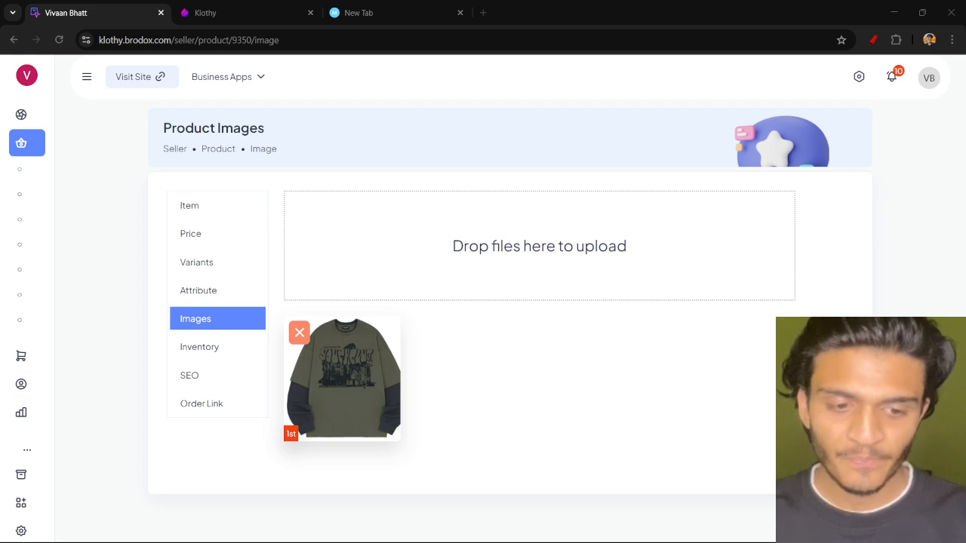
# Turn on Manage Stock in the product's inventory and set the stock quantity to 10.
pyautogui.click(188, 350)
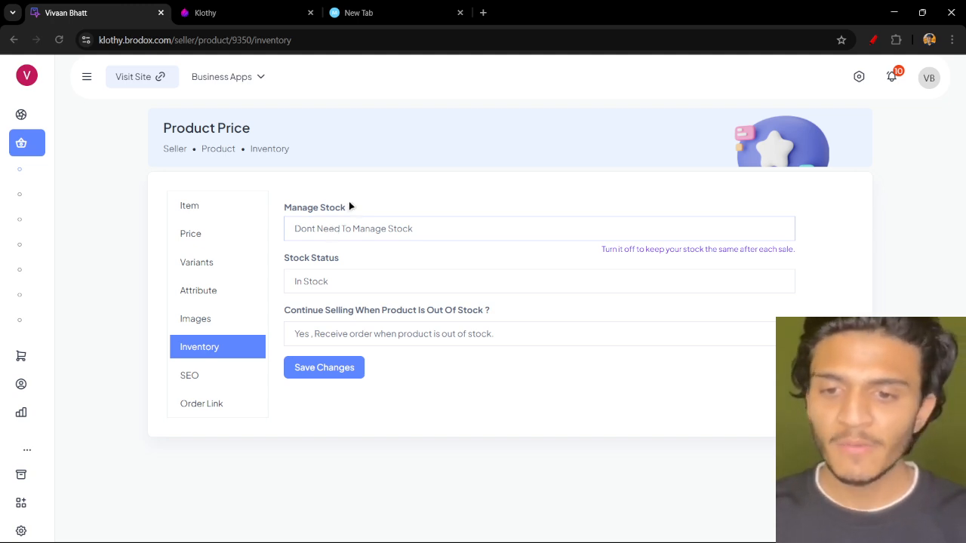
pyautogui.click(338, 236)
pyautogui.click(334, 251)
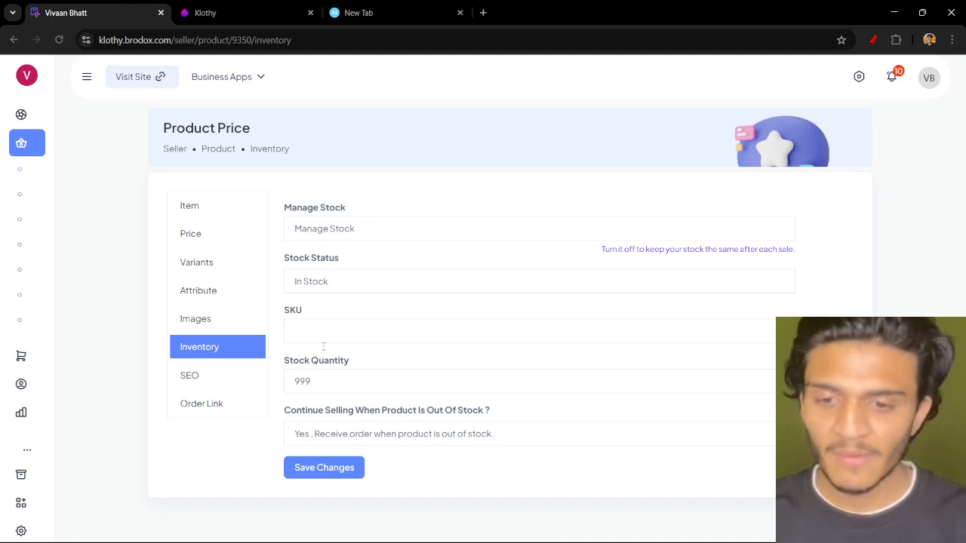
pyautogui.moveTo(323, 376); pyautogui.dragTo(296, 379)
pyautogui.press('BackSpace')
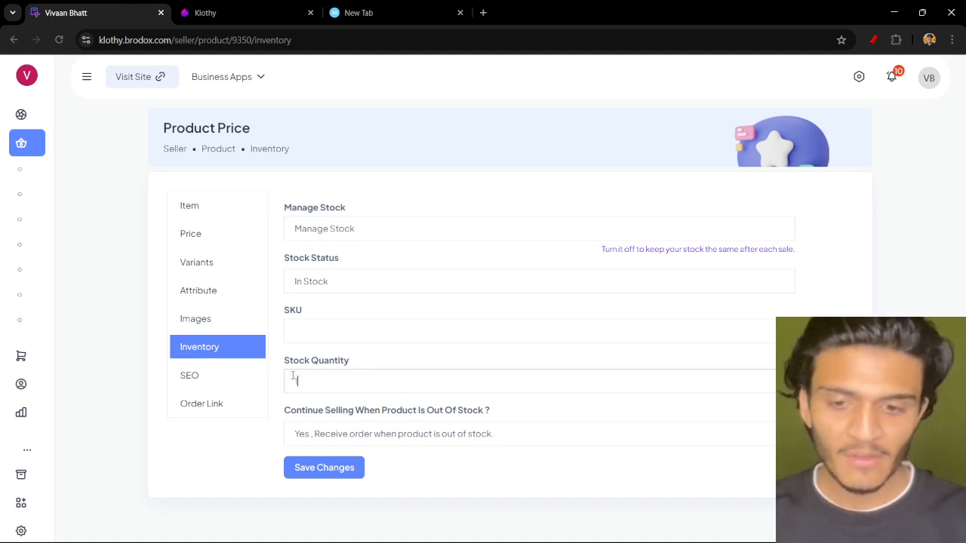
pyautogui.click(369, 362)
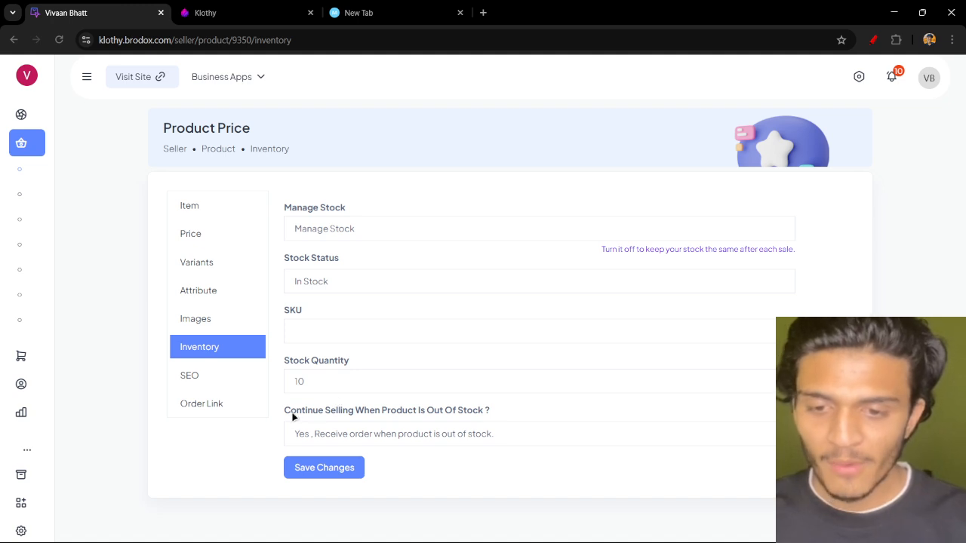
# Try the No option for selling when out of stock, return it to "Yes , Receive order when product is out of stock." and save the inventory.
pyautogui.moveTo(283, 413); pyautogui.dragTo(324, 413)
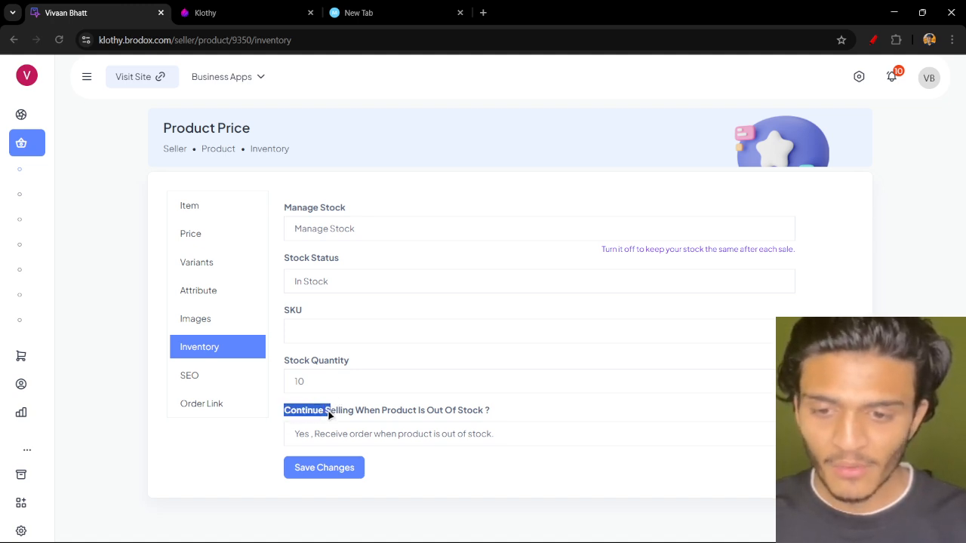
pyautogui.click(328, 415)
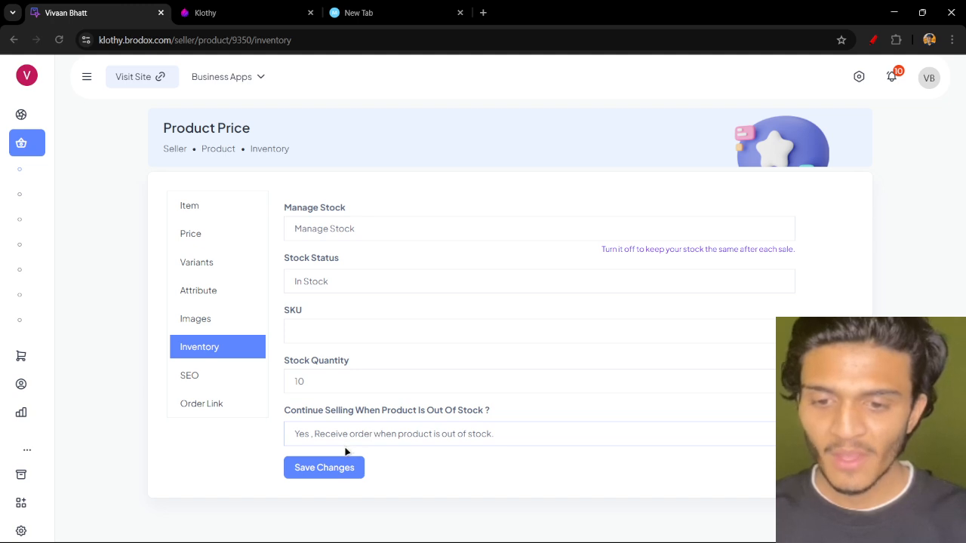
pyautogui.click(340, 472)
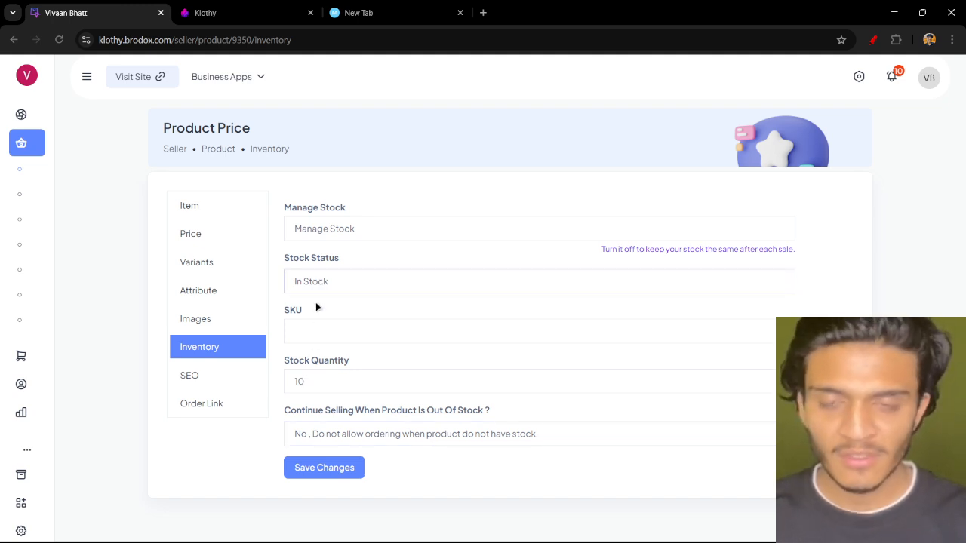
pyautogui.click(330, 451)
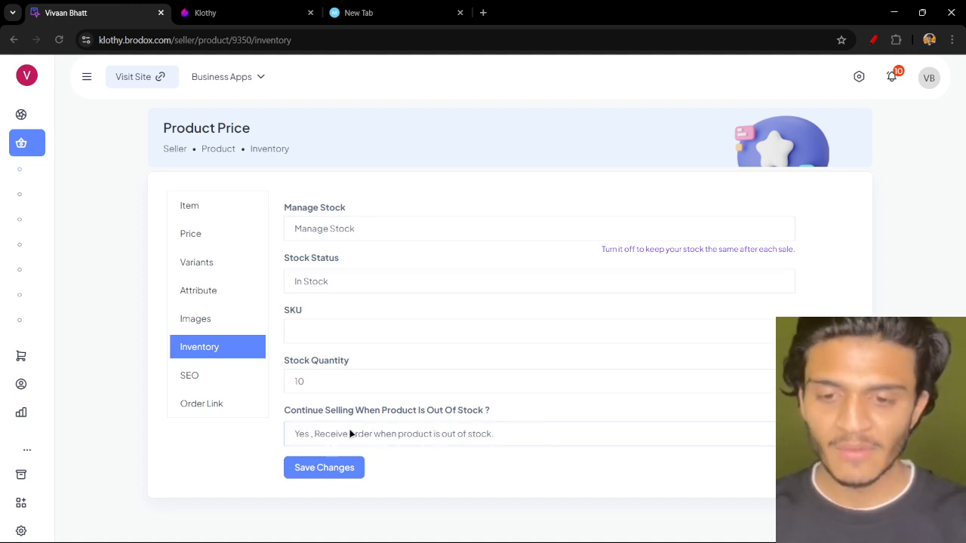
pyautogui.click(315, 468)
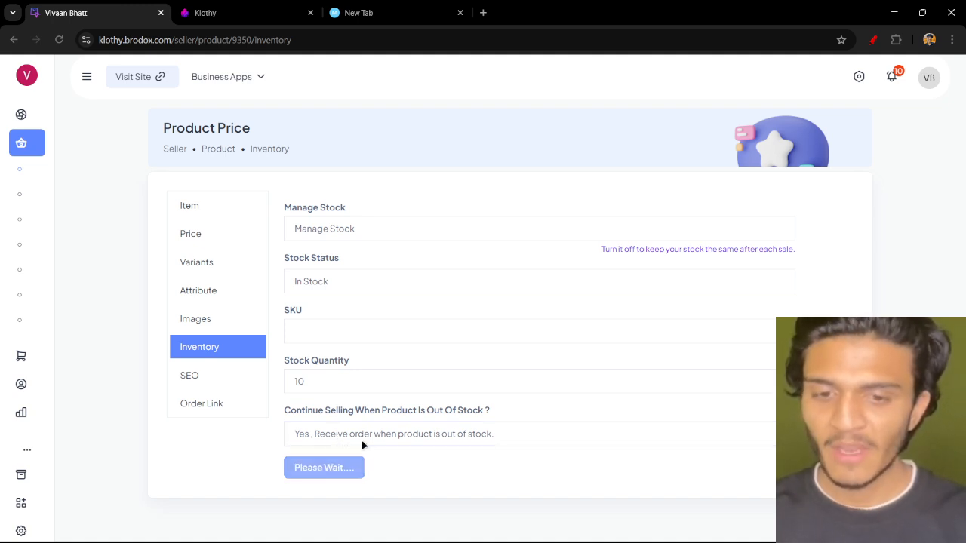
# View the product's SEO fields, and generate and copy its order link for a quantity of 1.
pyautogui.click(191, 375)
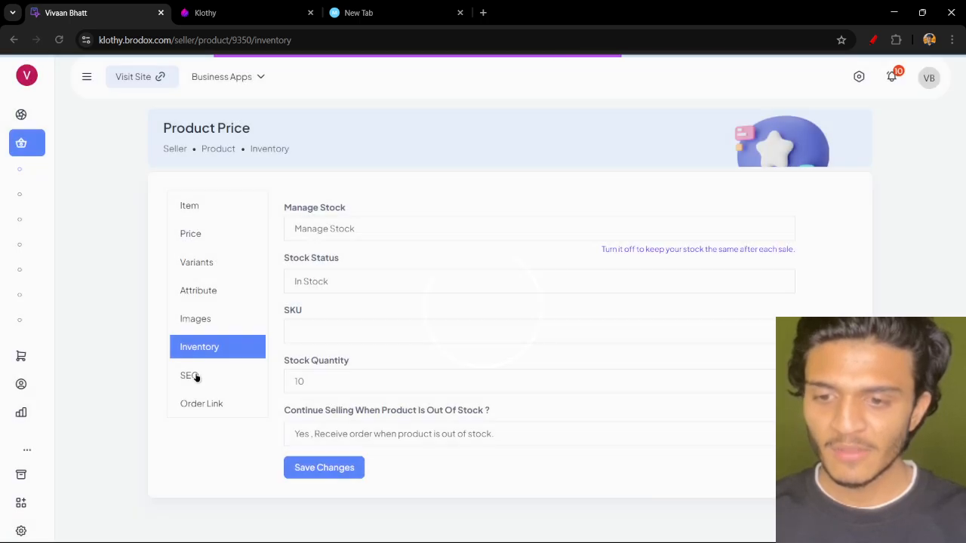
pyautogui.click(192, 374)
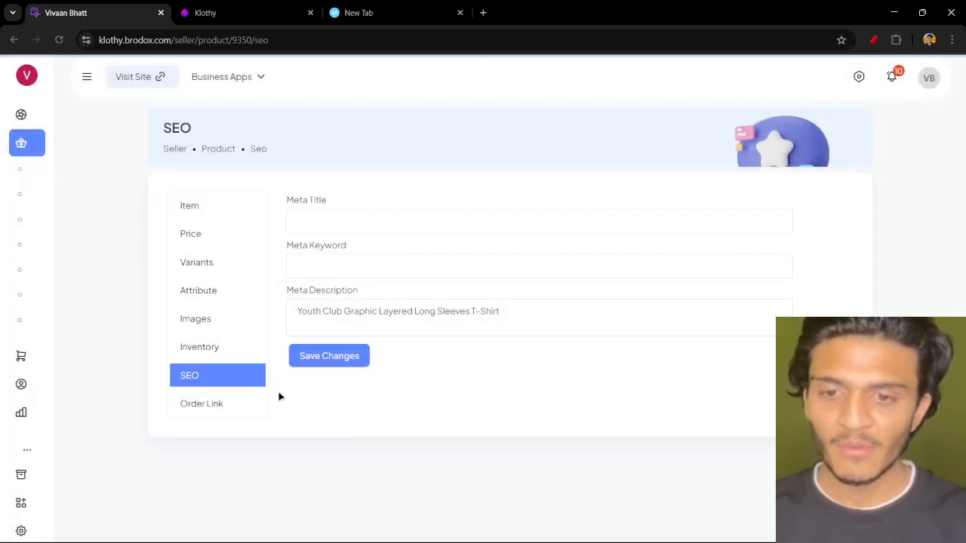
pyautogui.click(201, 404)
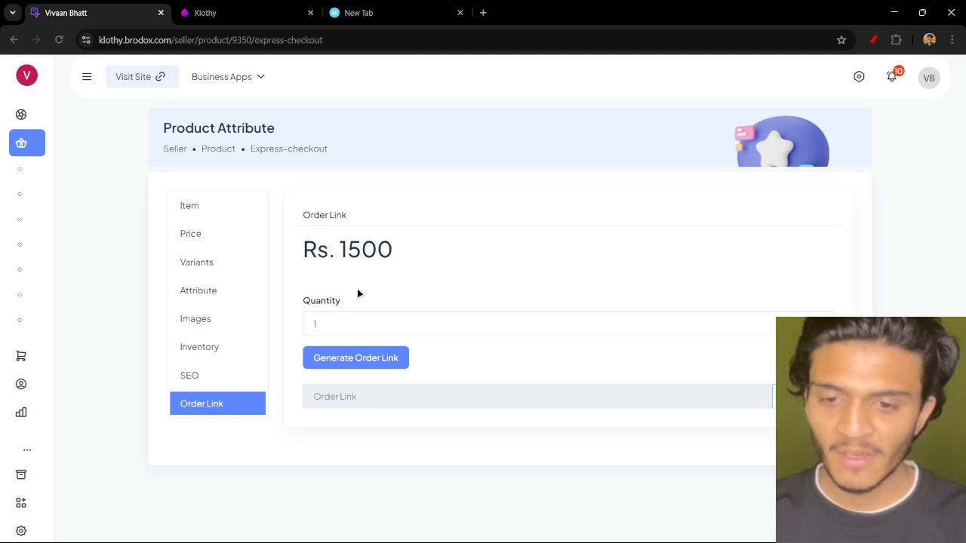
pyautogui.click(345, 358)
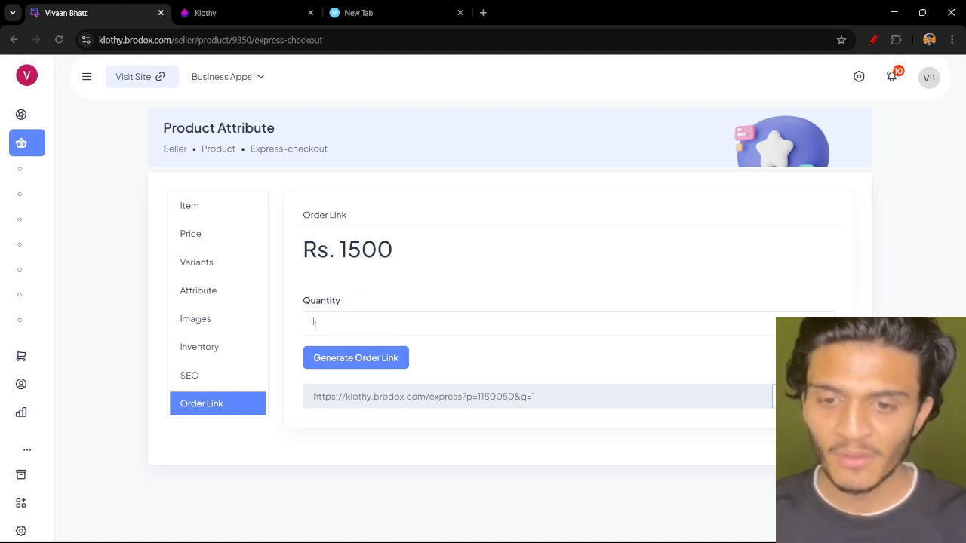
pyautogui.click(333, 322)
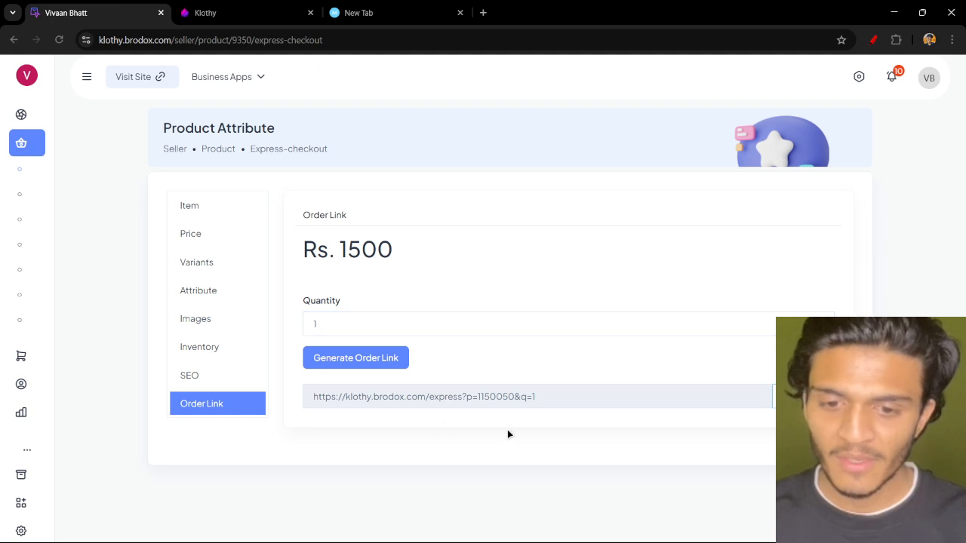
pyautogui.click(607, 403)
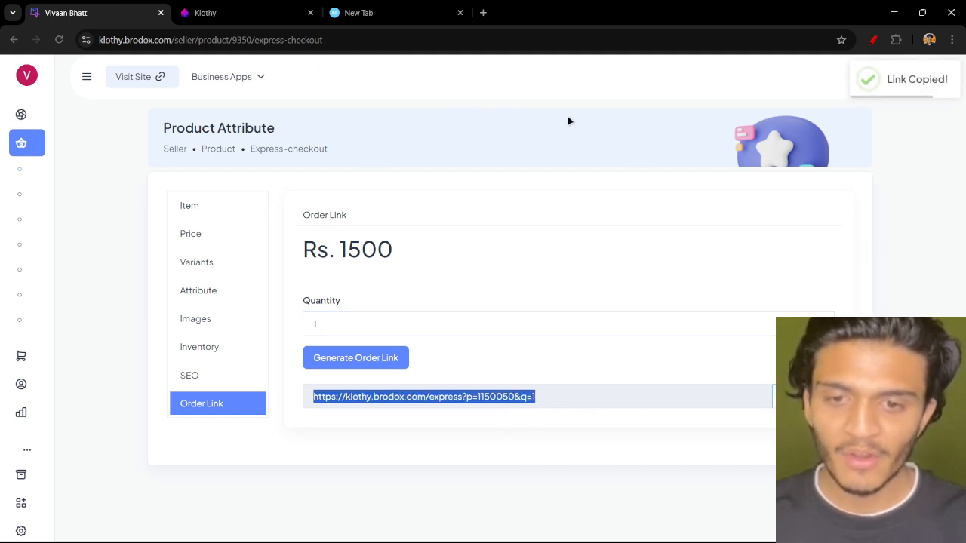
pyautogui.click(405, 182)
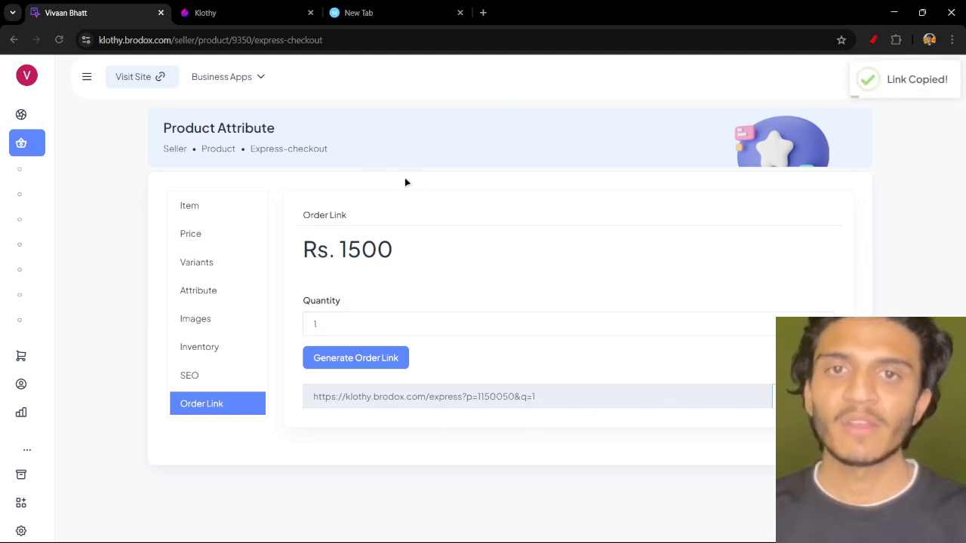